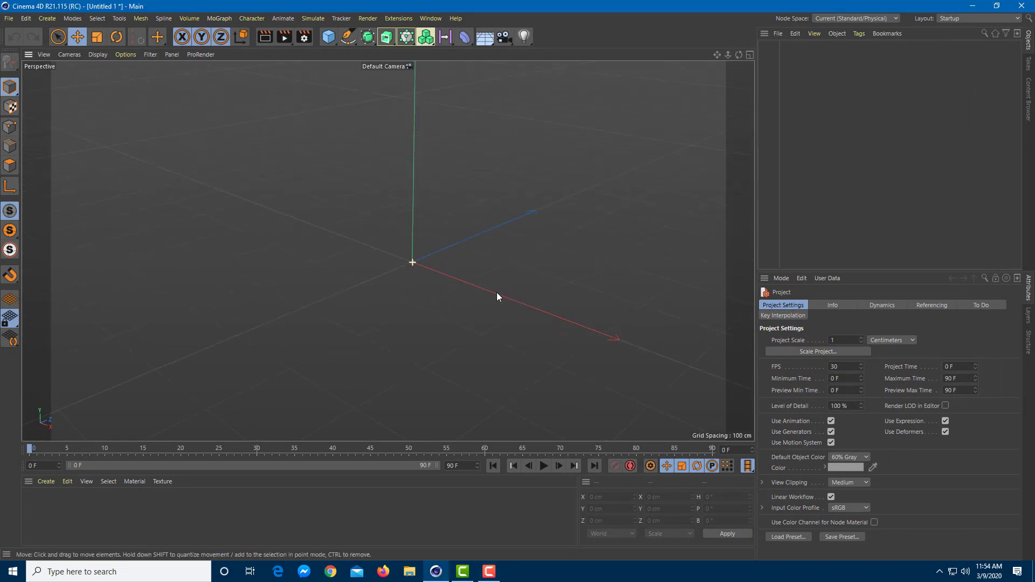
Add a 400 × 400 cm Plane with 10 × 10 segments to the empty scene
alt+drag(496, 297, 490, 286)
alt+drag(516, 298, 425, 195)
click(329, 38)
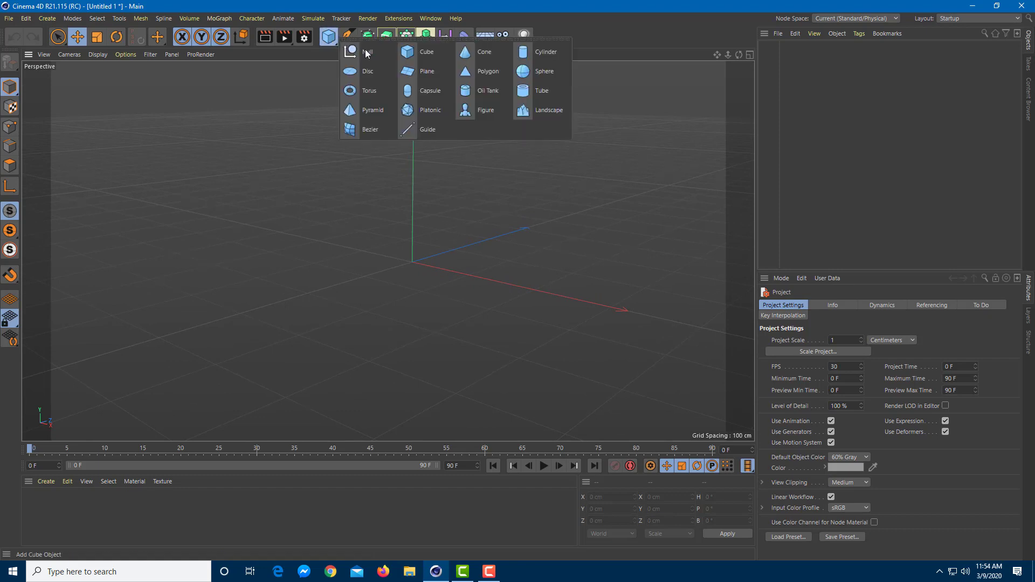
click(425, 71)
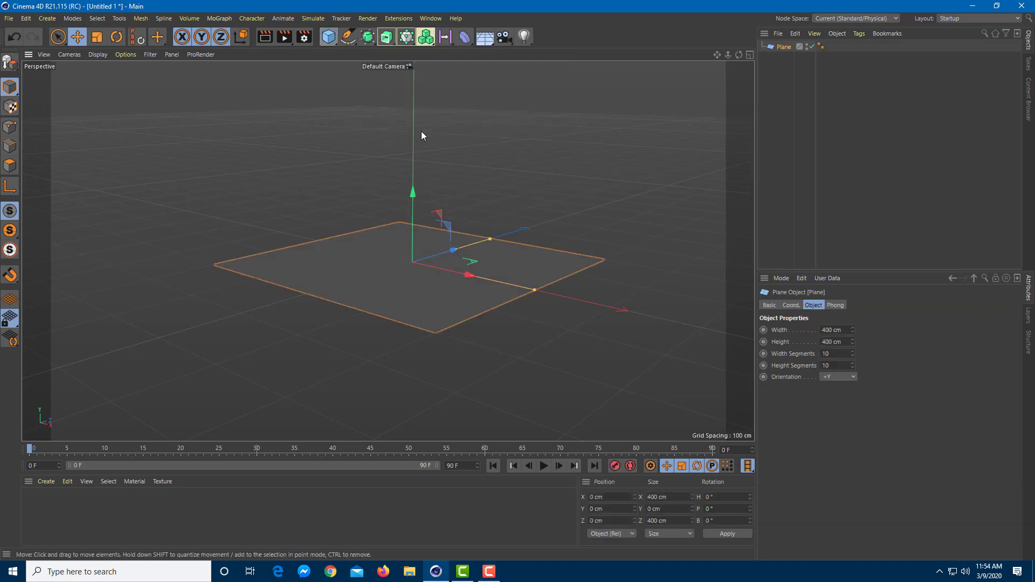
mouse_move(482, 216)
alt+mouse_down()
mouse_move(532, 250)
mouse_move(302, 92)
alt+mouse_up()
Add a Sphere, scale it down to about 26 cm radius, and show wireframe over shading
click(329, 37)
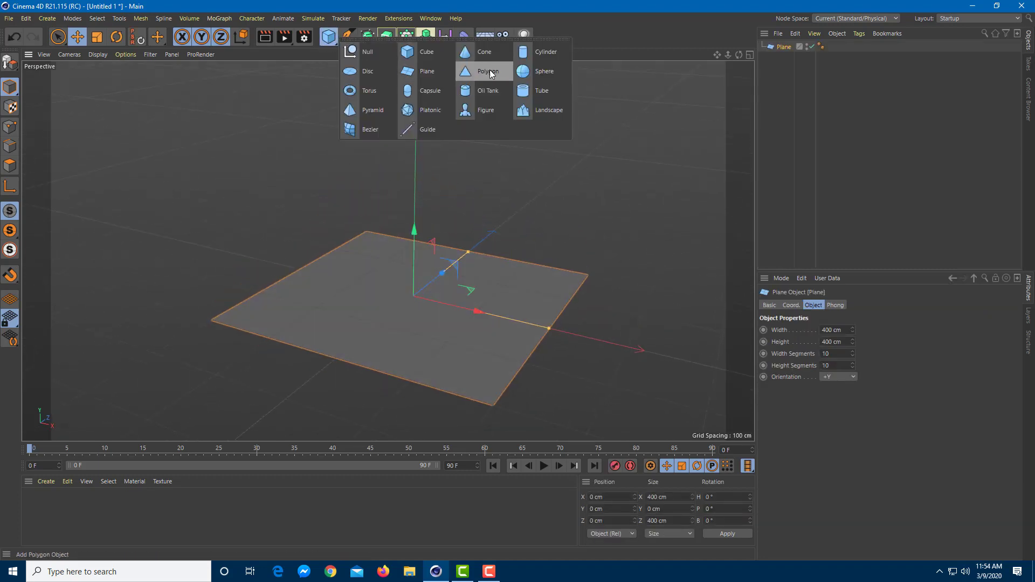
click(526, 76)
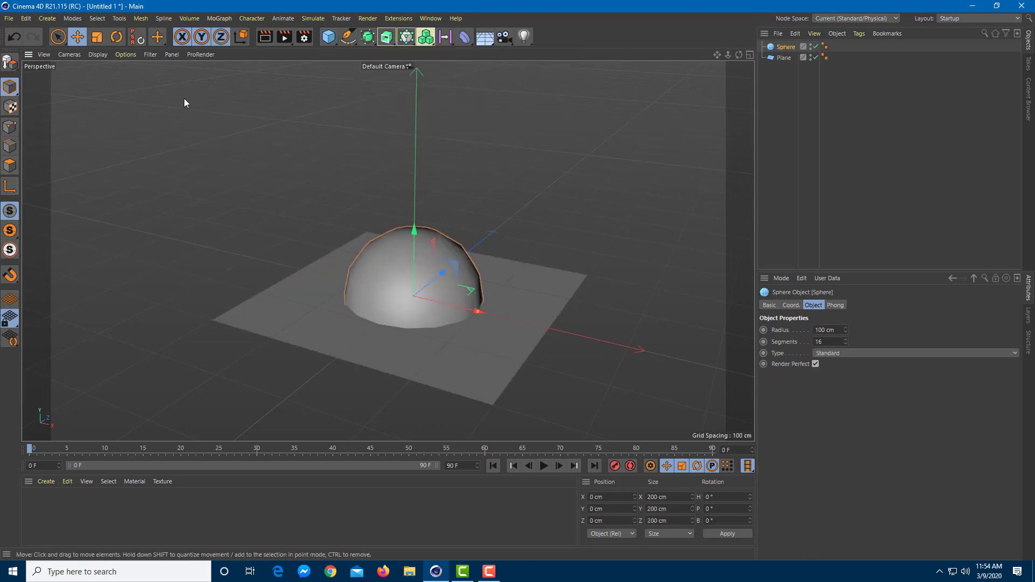
click(99, 38)
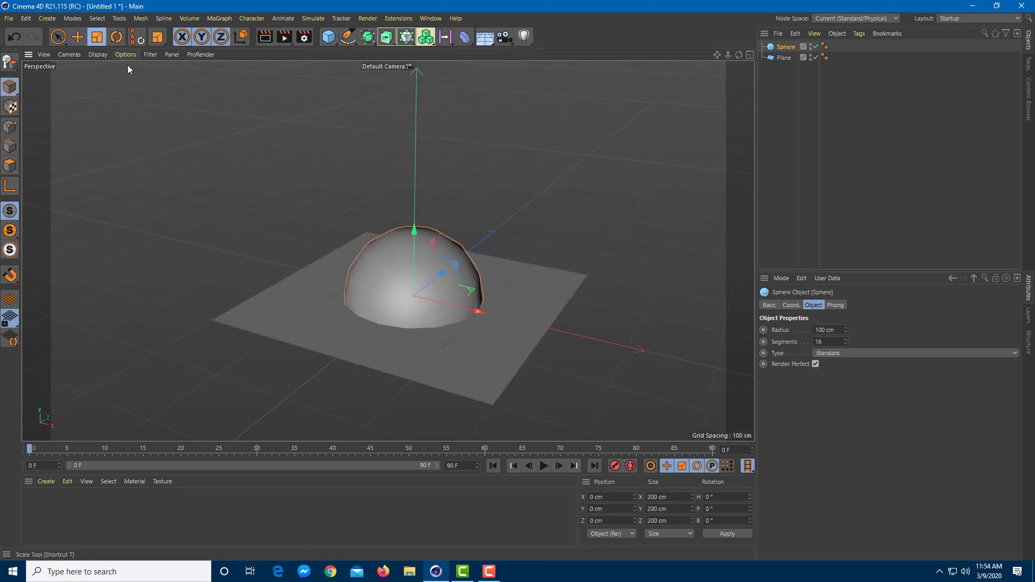
drag(430, 272, 428, 298)
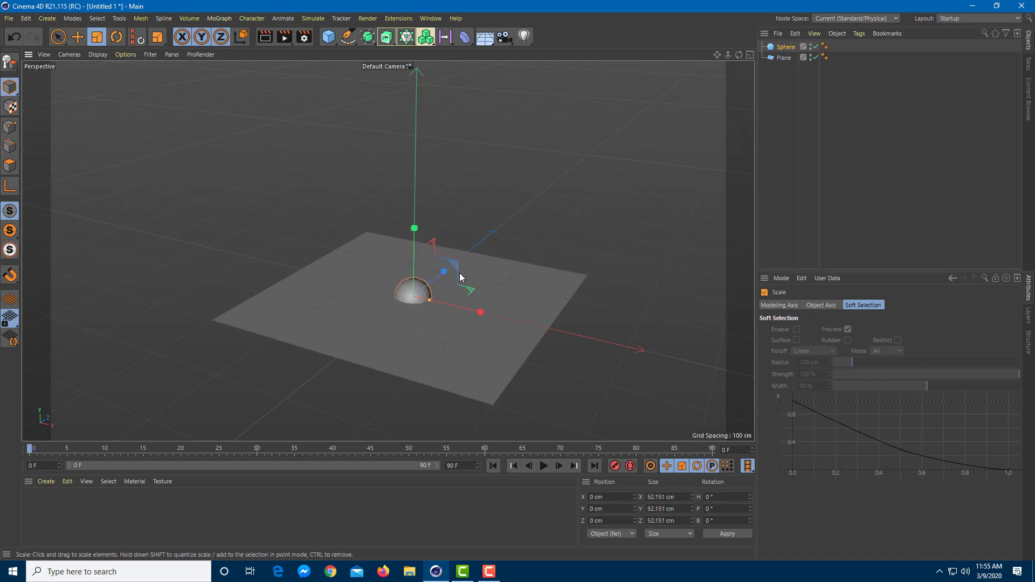
key(n)
key(b)
scroll(460, 272, up, 3)
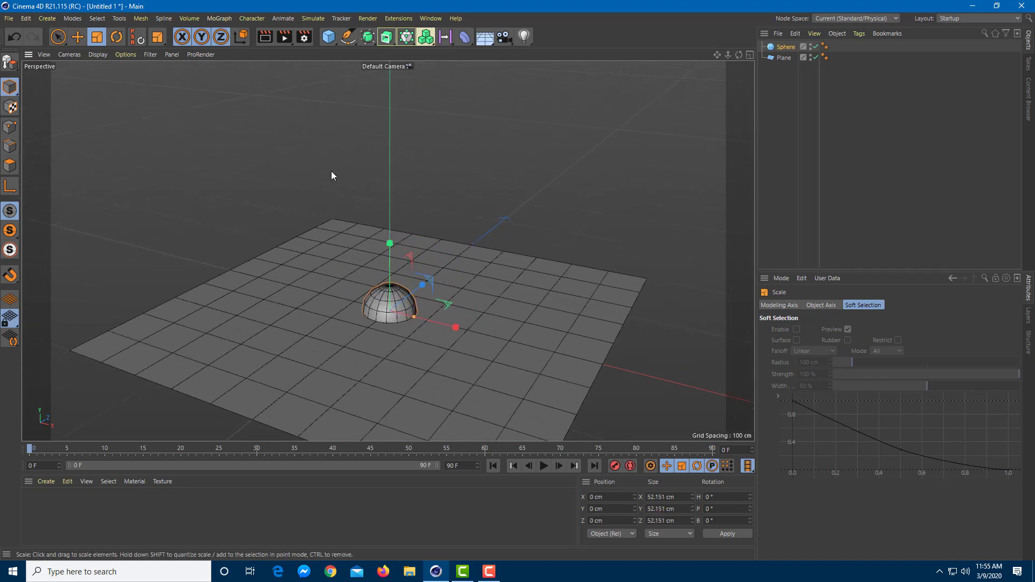
Raise the sphere to 42 cm above the plane and set its Segments to 8
click(58, 37)
drag(391, 246, 393, 212)
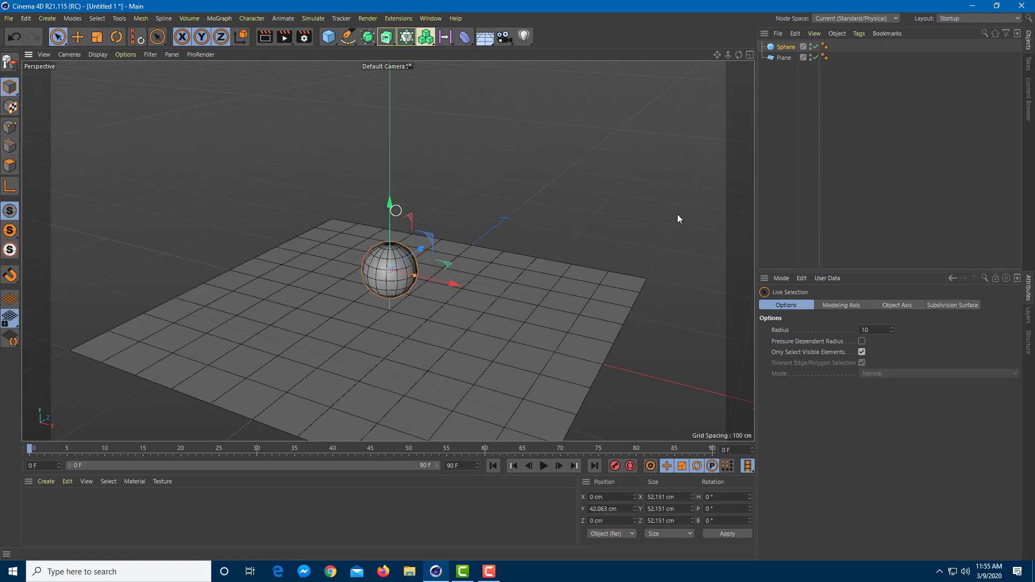
click(784, 48)
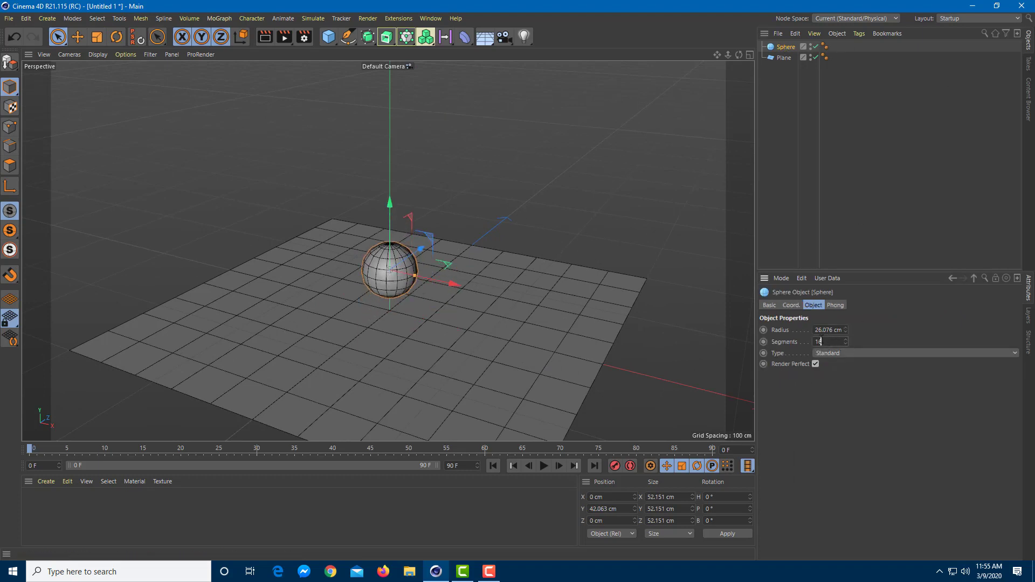
text(8)
key(Return)
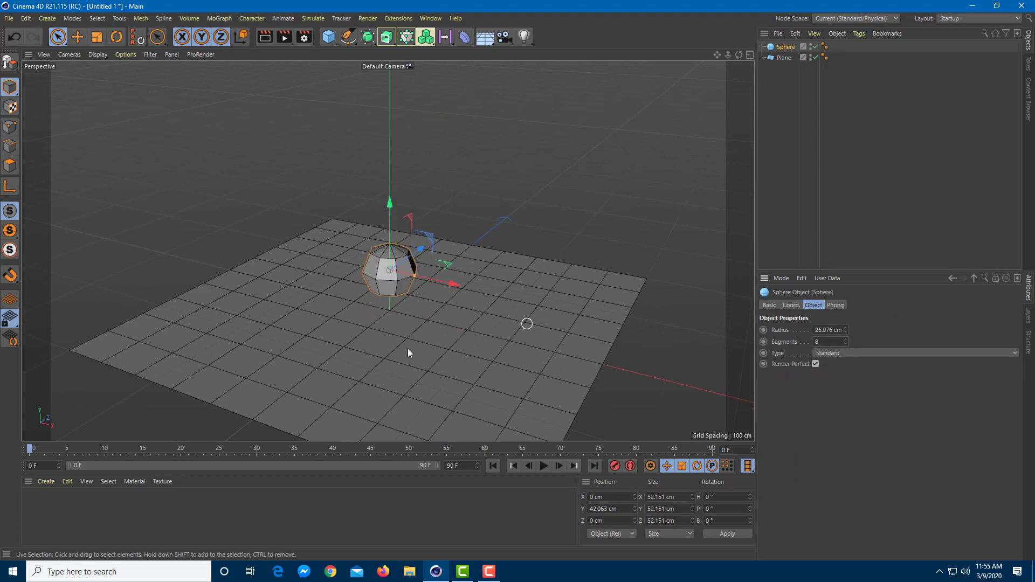
scroll(461, 283, down, 2)
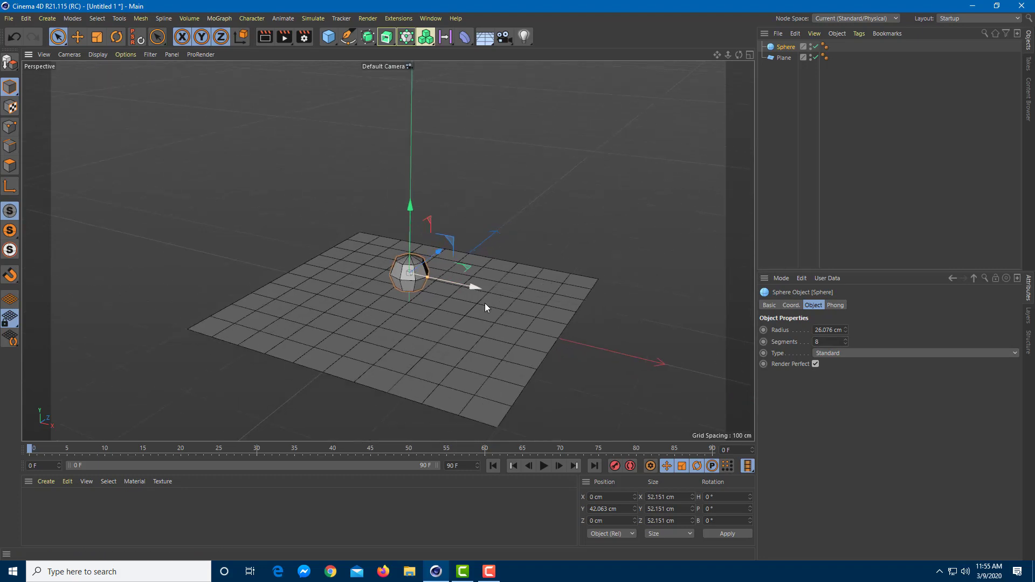
alt+drag(527, 238, 534, 264)
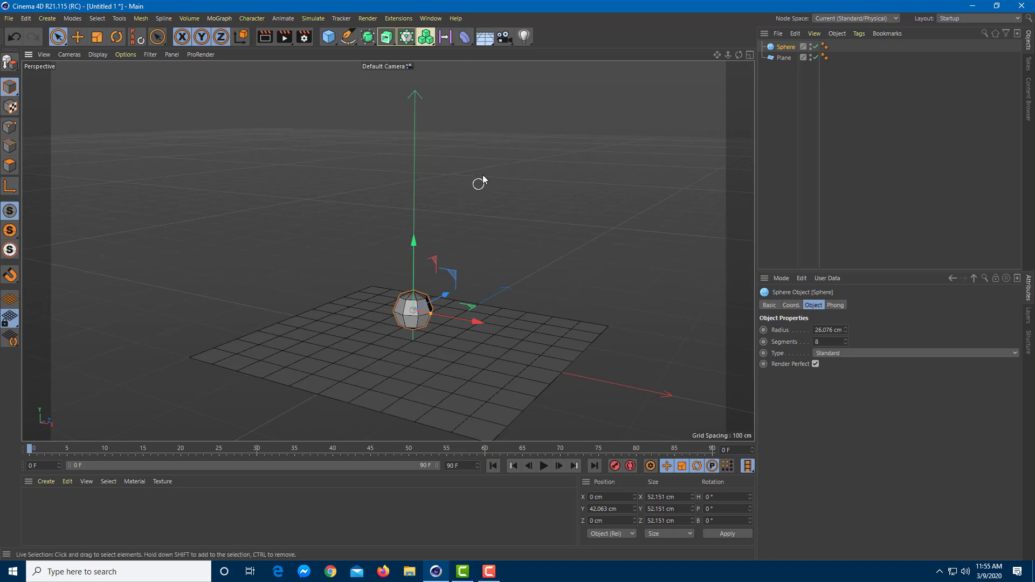
Add a particle Emitter, raise it to 218 cm and tilt it -76° toward the plane
click(312, 19)
mouse_move(345, 63)
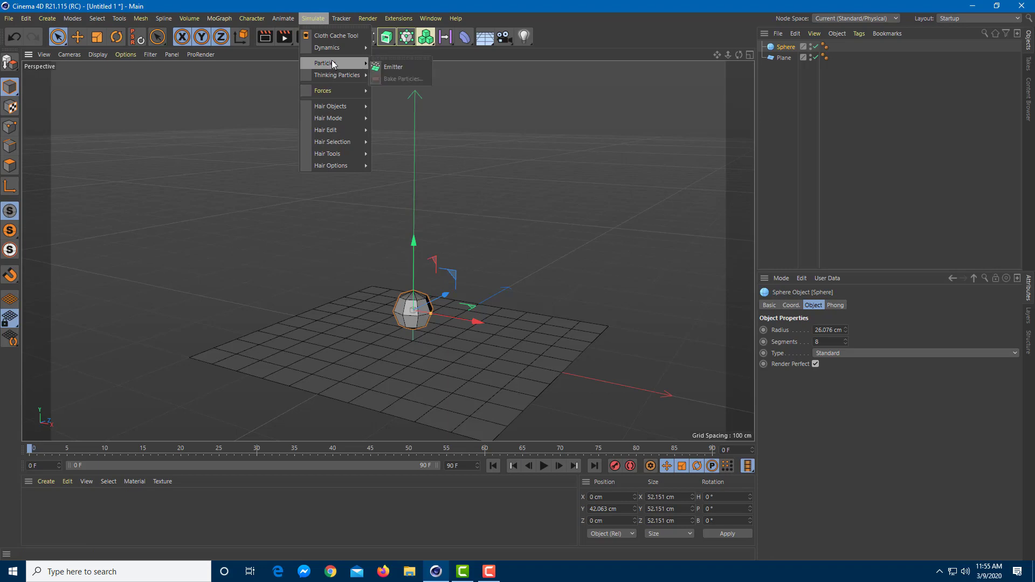
click(404, 67)
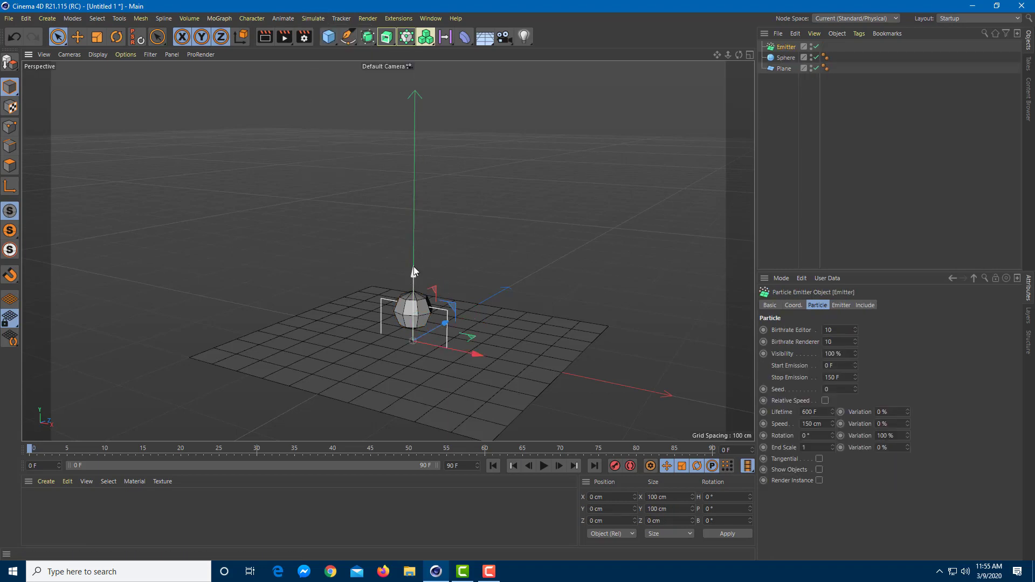
drag(415, 226, 454, 205)
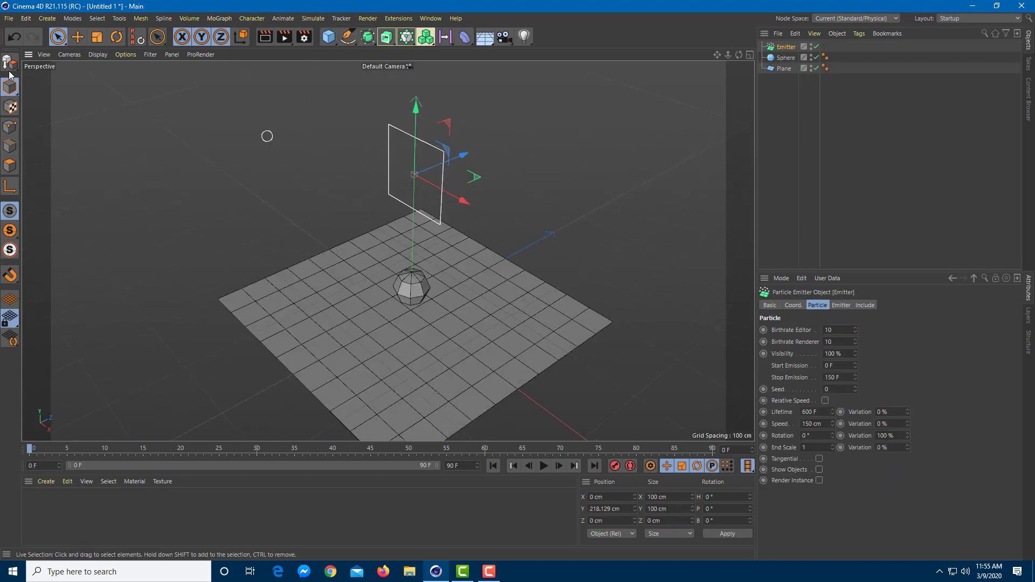
click(117, 37)
drag(413, 137, 539, 140)
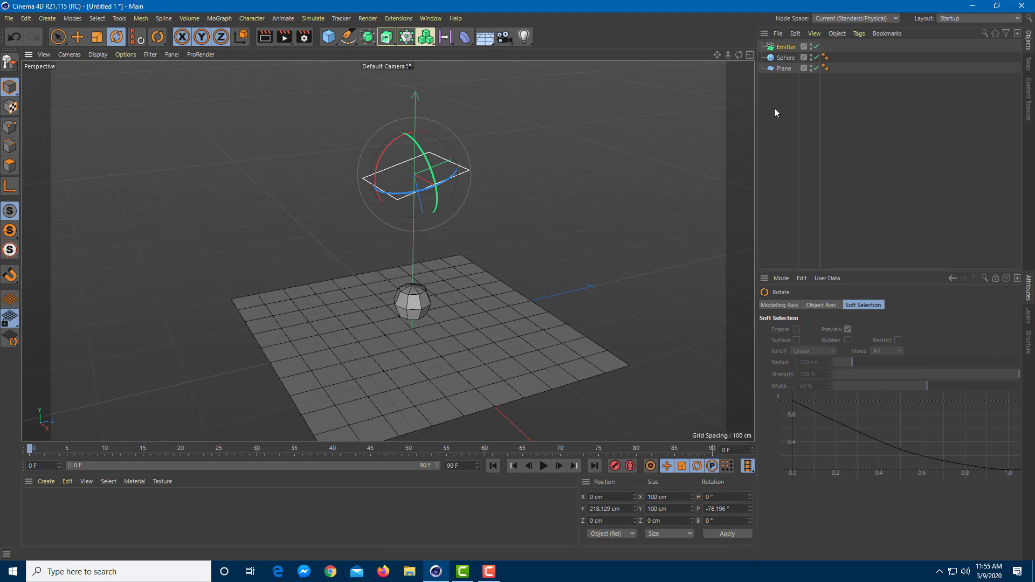
Set the project length and the emitter's Stop Emission to 1000 frames, then play
click(793, 47)
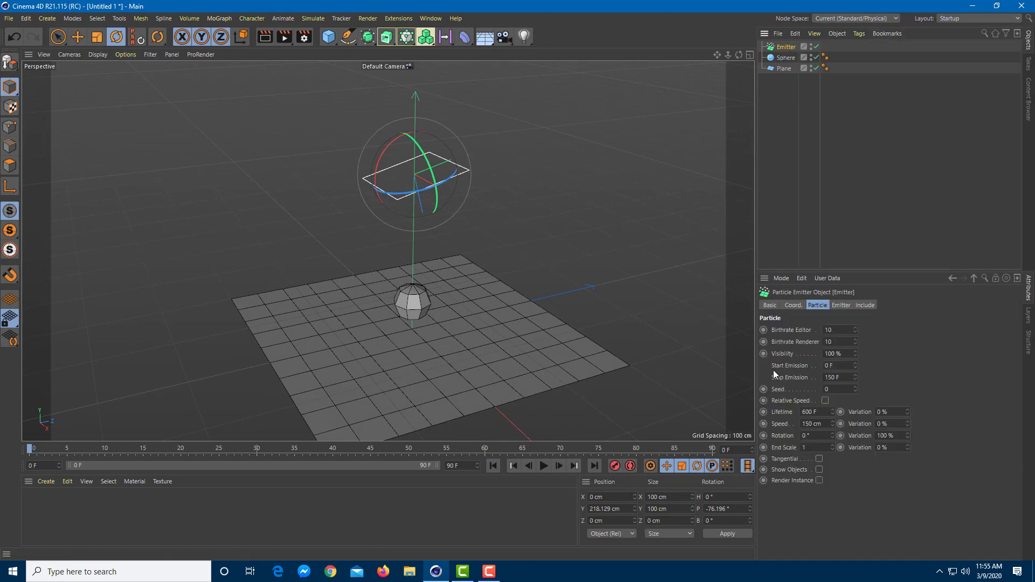
text(1000)
key(Return)
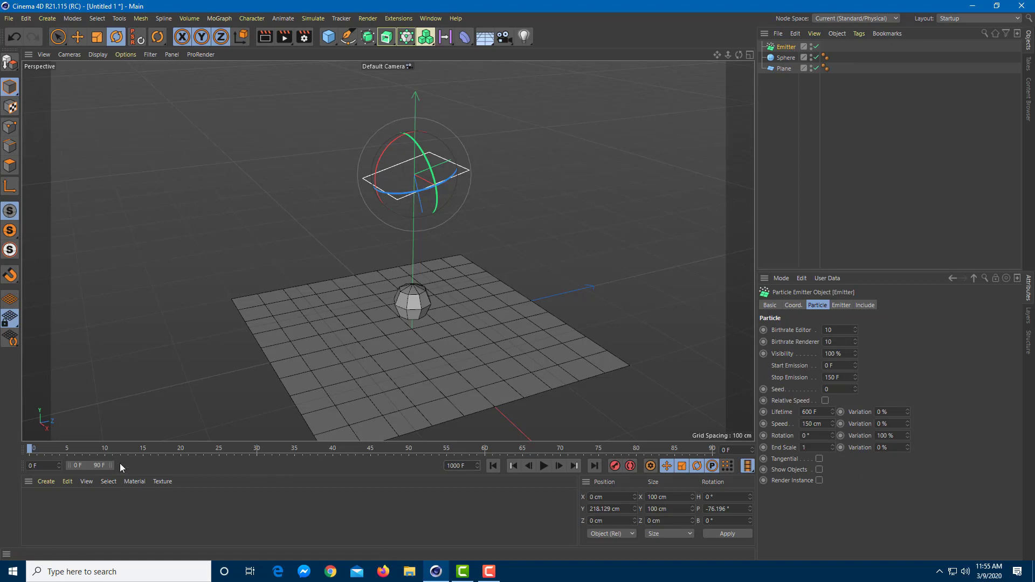
drag(139, 471, 657, 480)
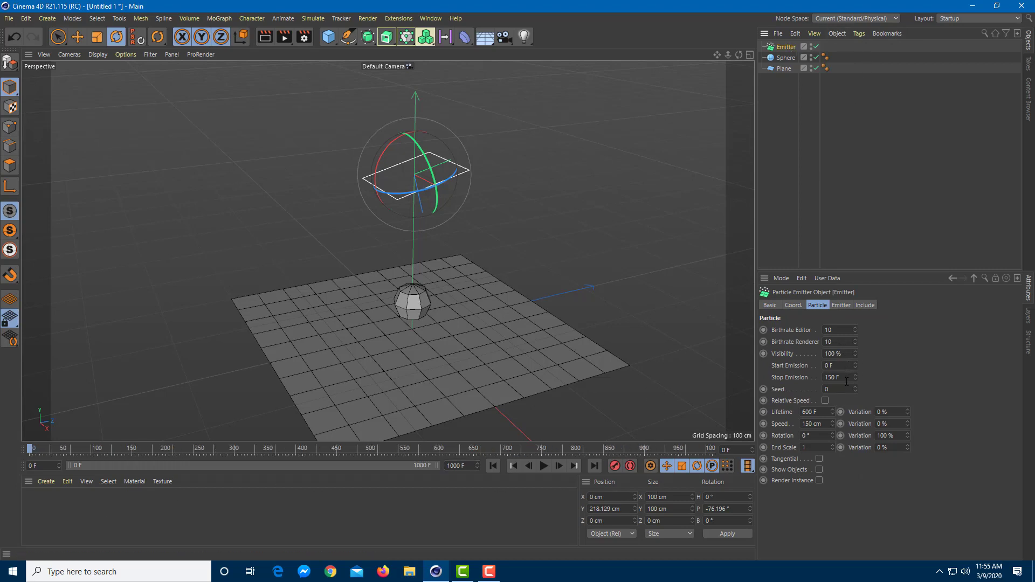
text(1000)
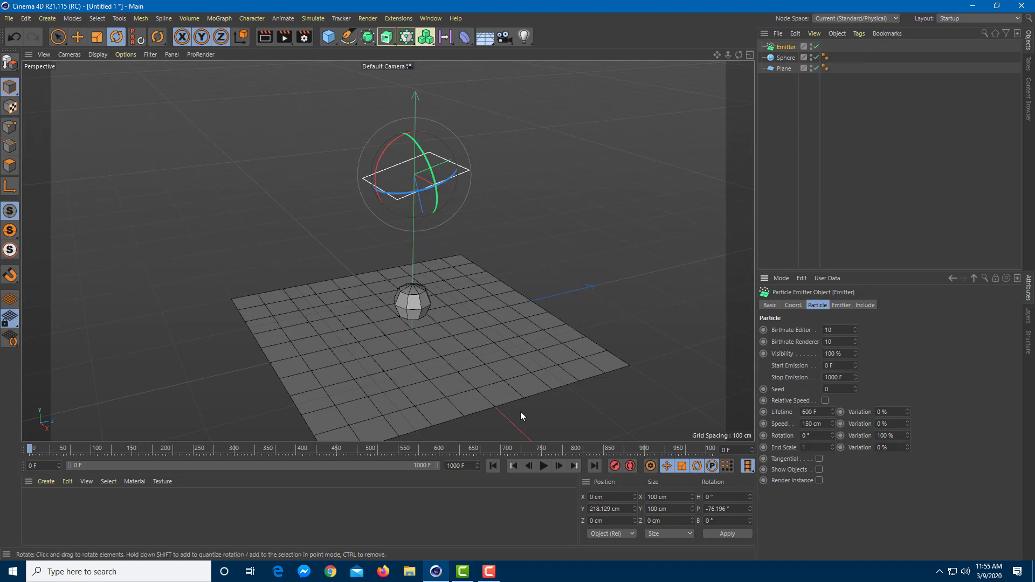
click(544, 466)
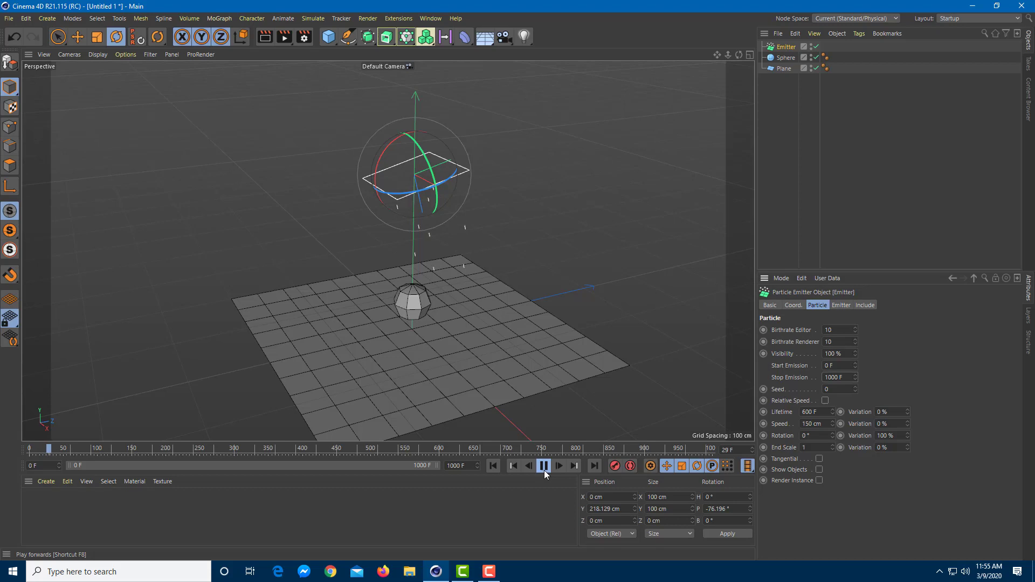
Parent the Sphere under the Emitter, enable Show Objects, and select the Sphere
click(544, 469)
click(789, 58)
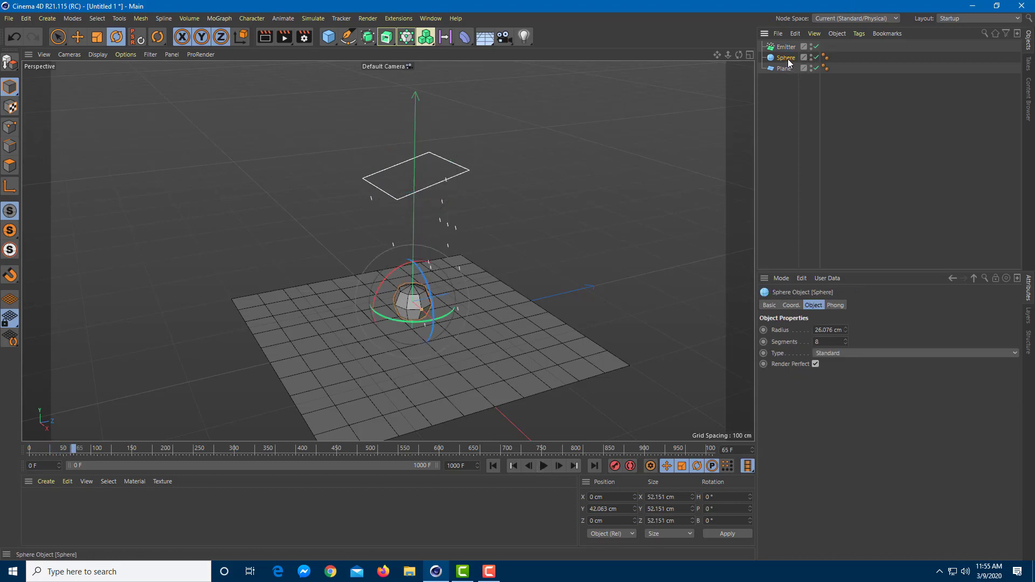
drag(788, 52, 787, 46)
click(786, 47)
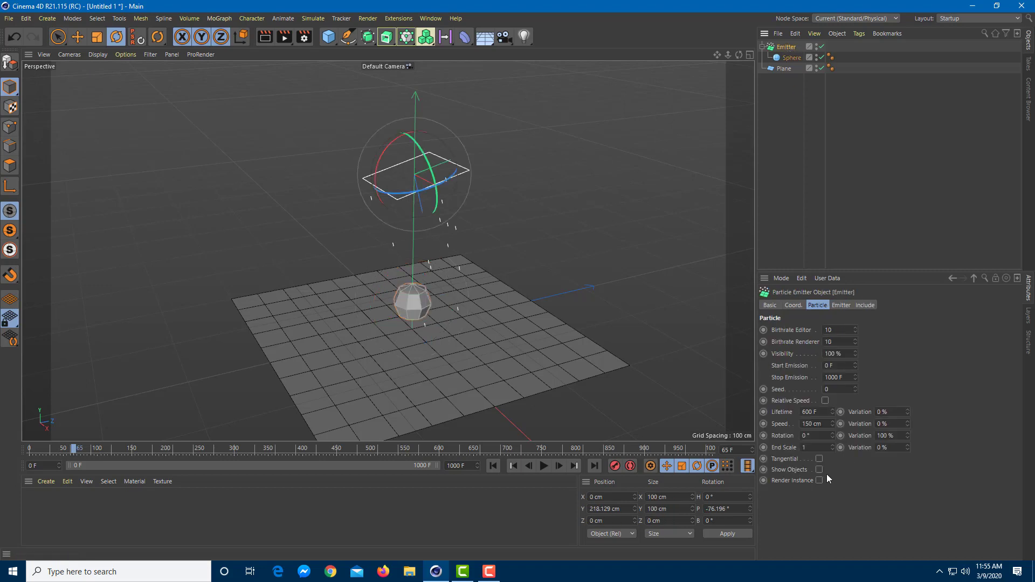
click(819, 470)
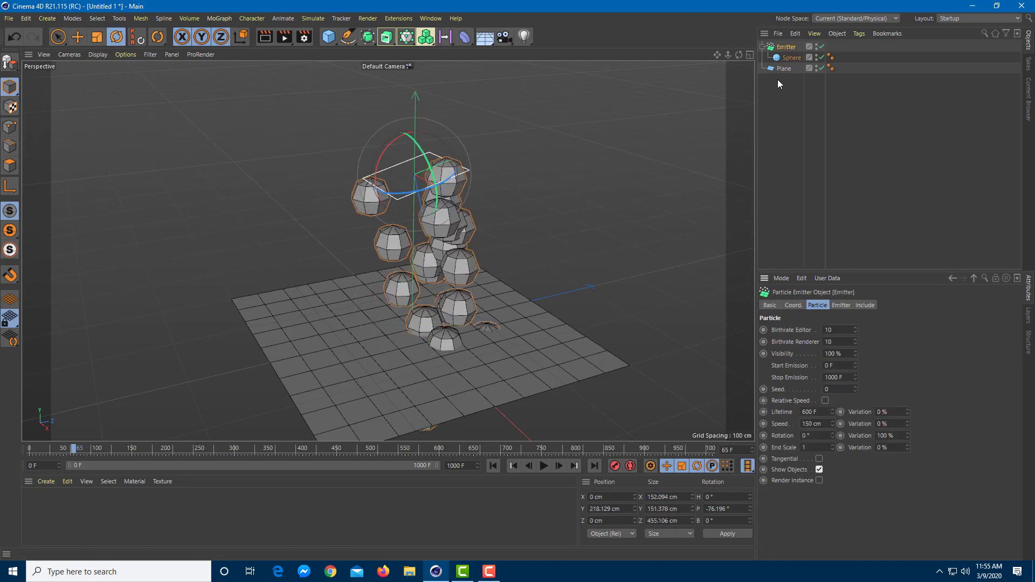
click(790, 57)
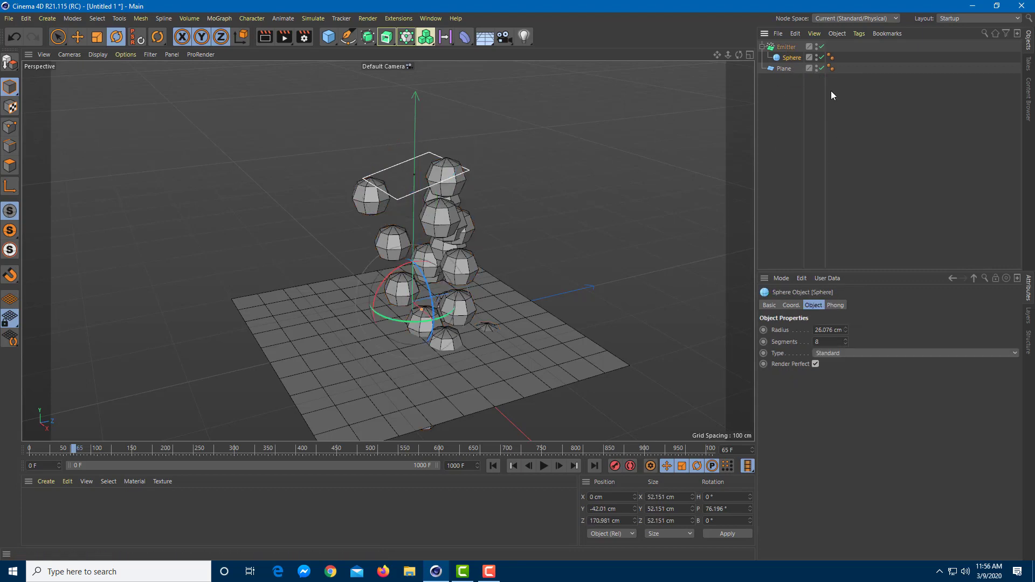
Give the Plane a Collider Body simulation tag, then select the Sphere for tagging
right_click(782, 69)
mouse_move(785, 73)
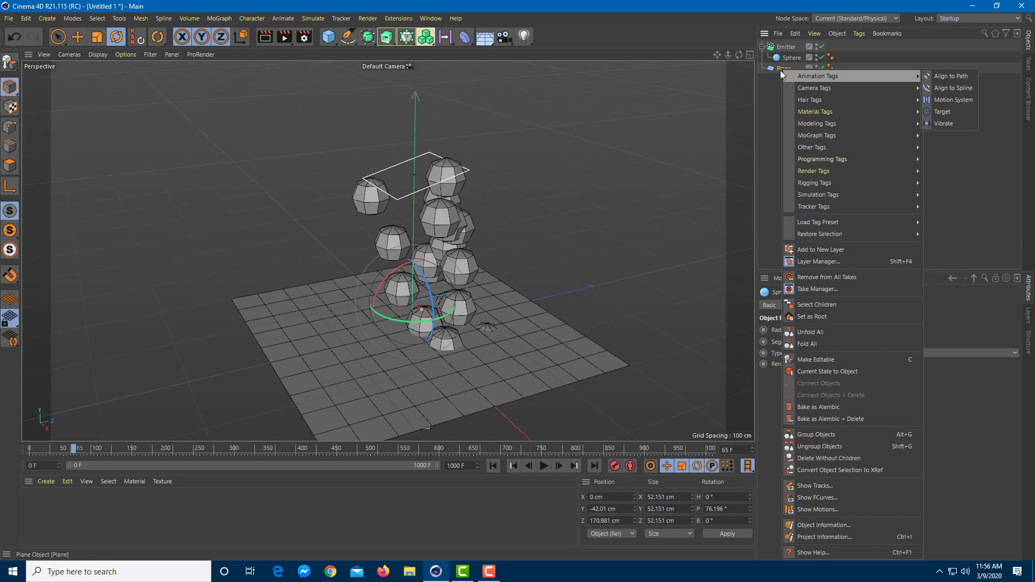
click(775, 68)
right_click(774, 68)
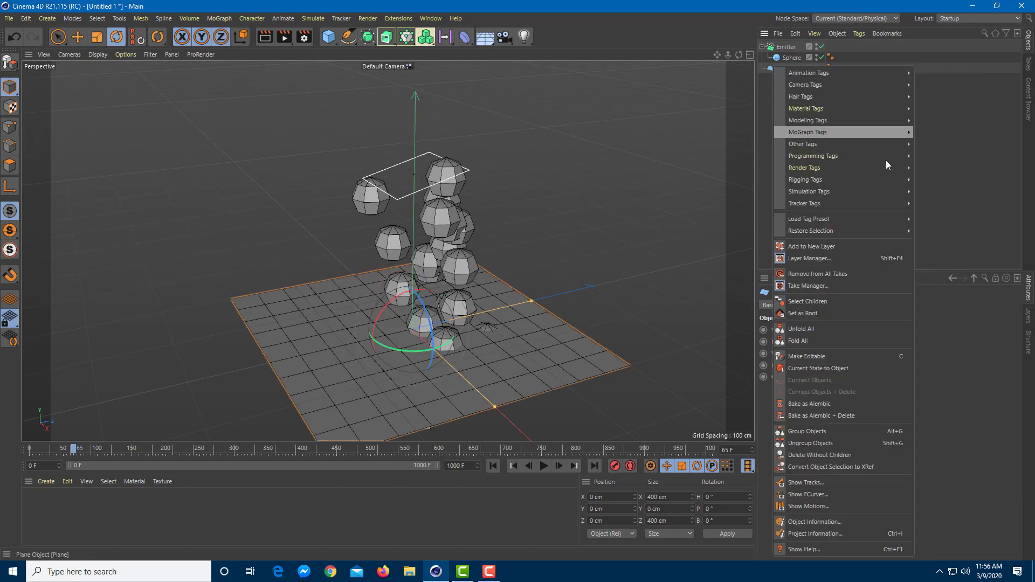
mouse_move(846, 193)
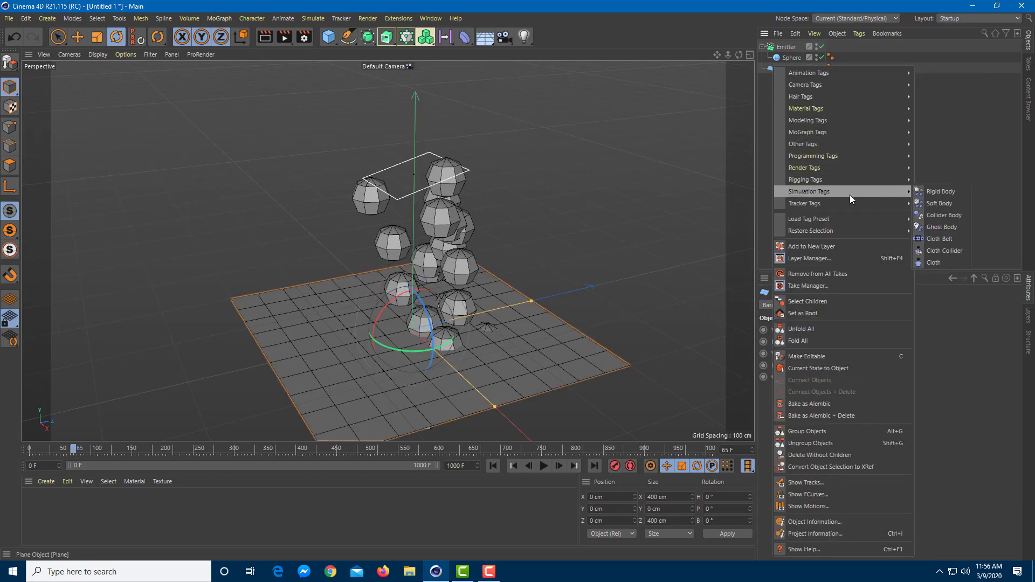
click(946, 216)
click(825, 168)
click(790, 57)
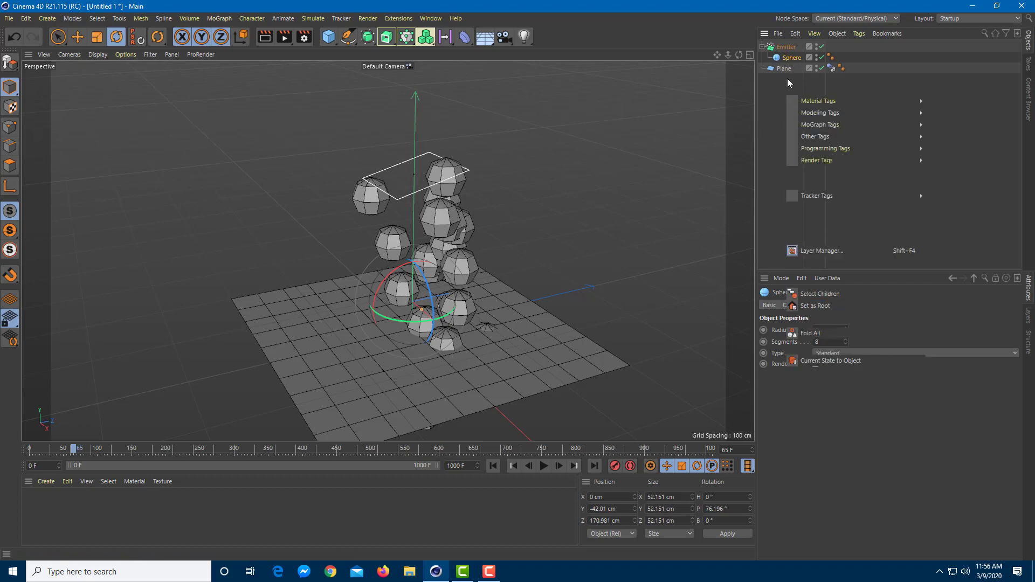
right_click(785, 59)
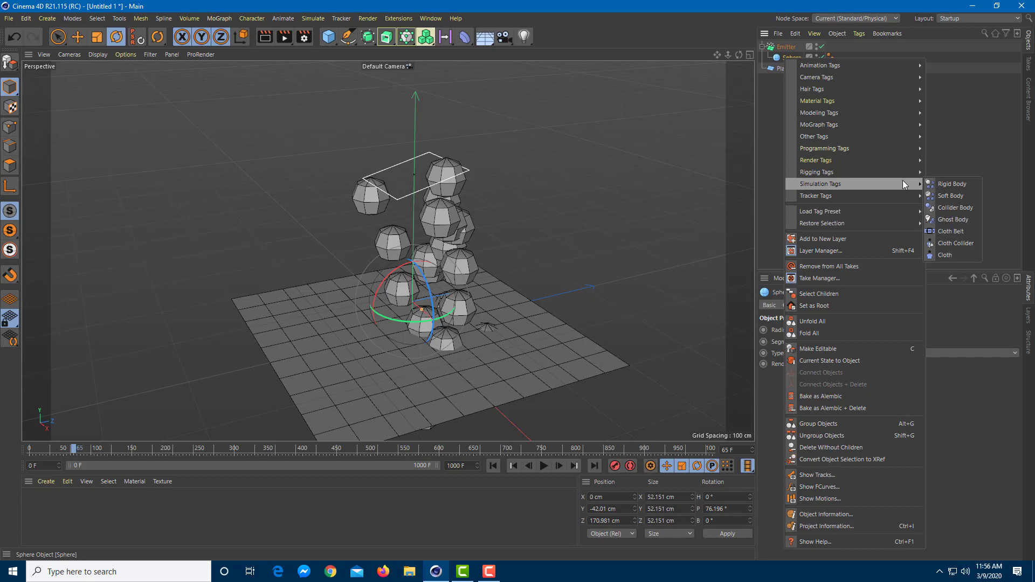
Give the Sphere a Rigid Body tag and play the simulation from the first frame
mouse_move(904, 184)
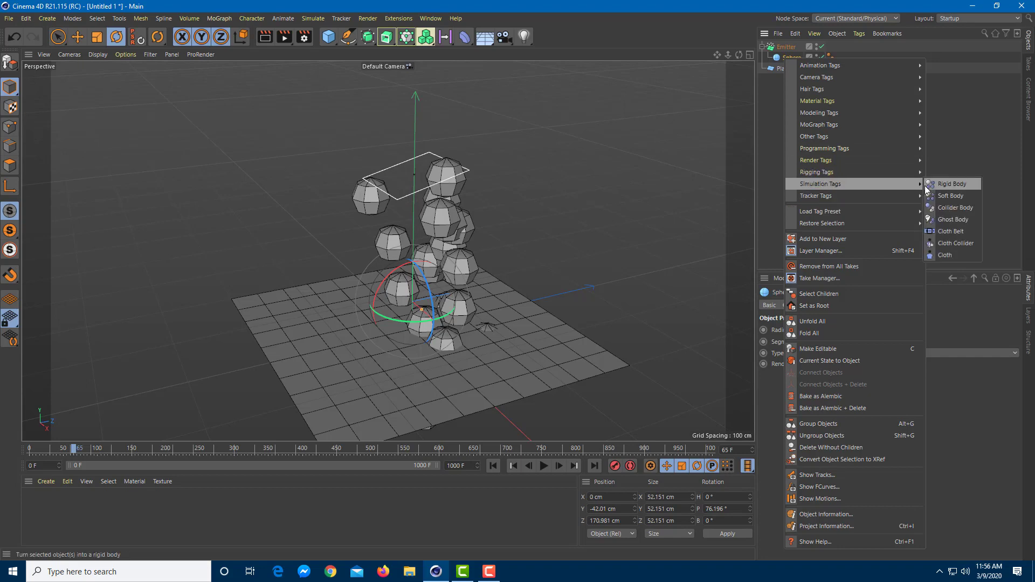
click(960, 185)
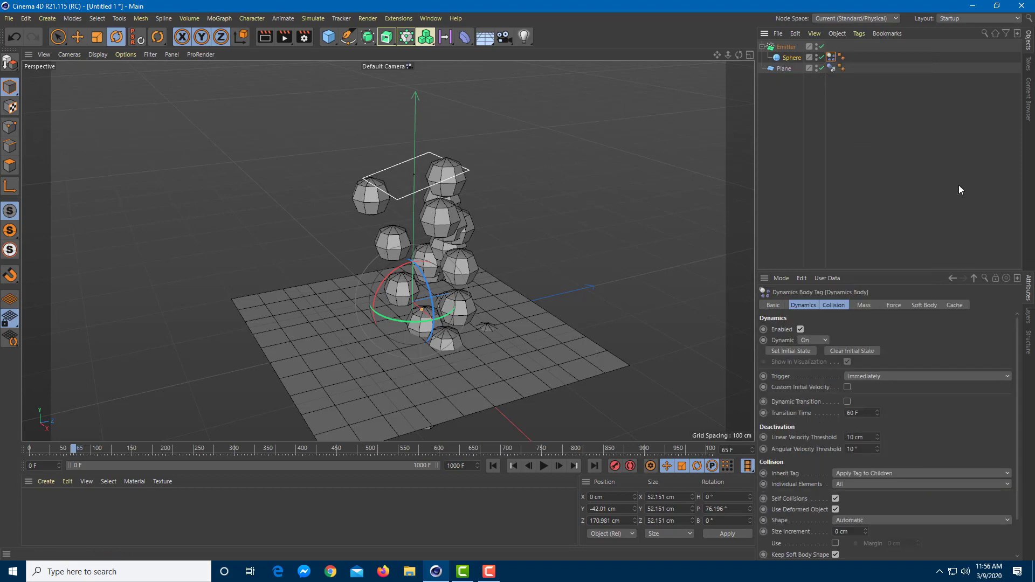
key(shift+f)
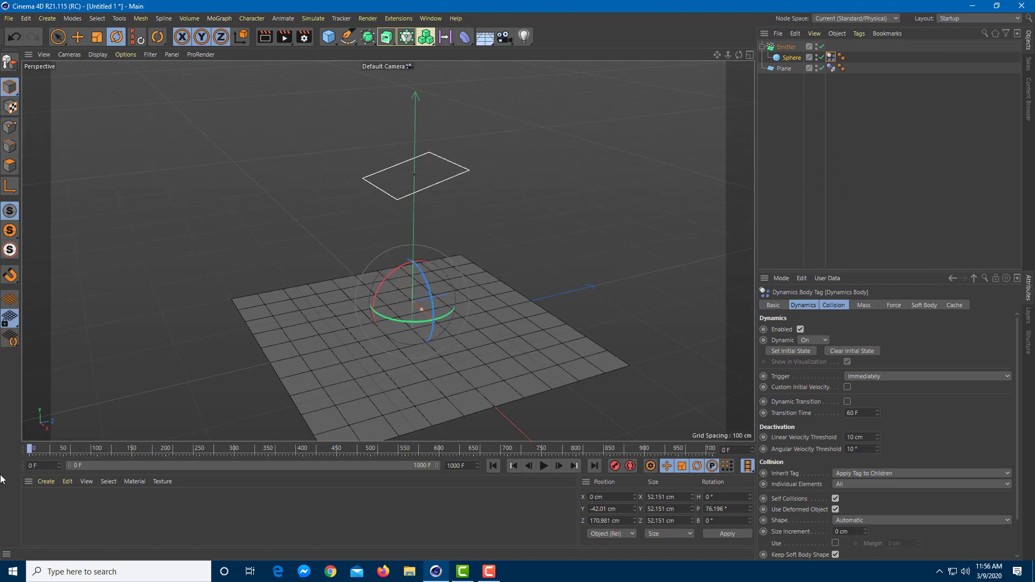
click(544, 465)
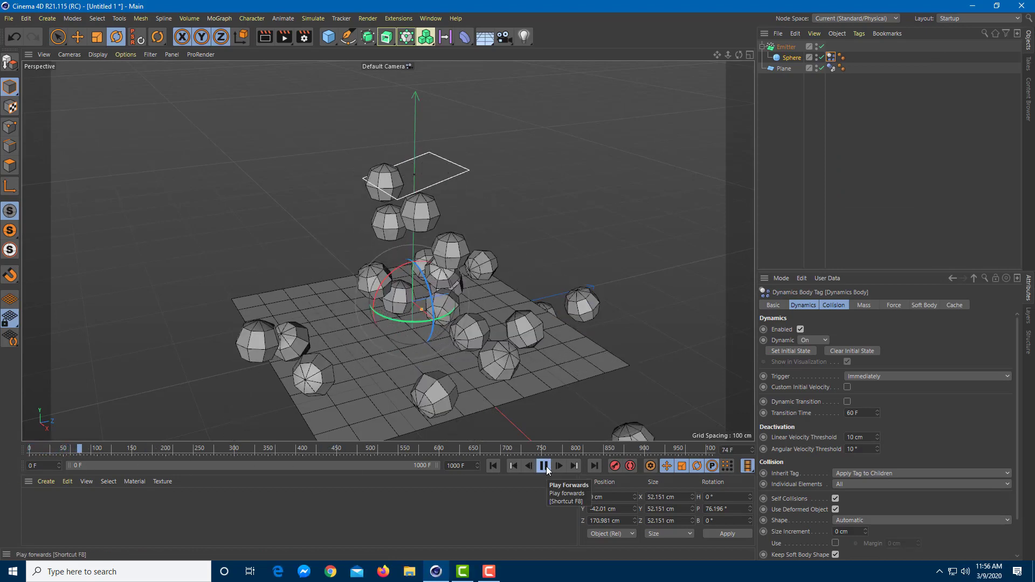
click(544, 466)
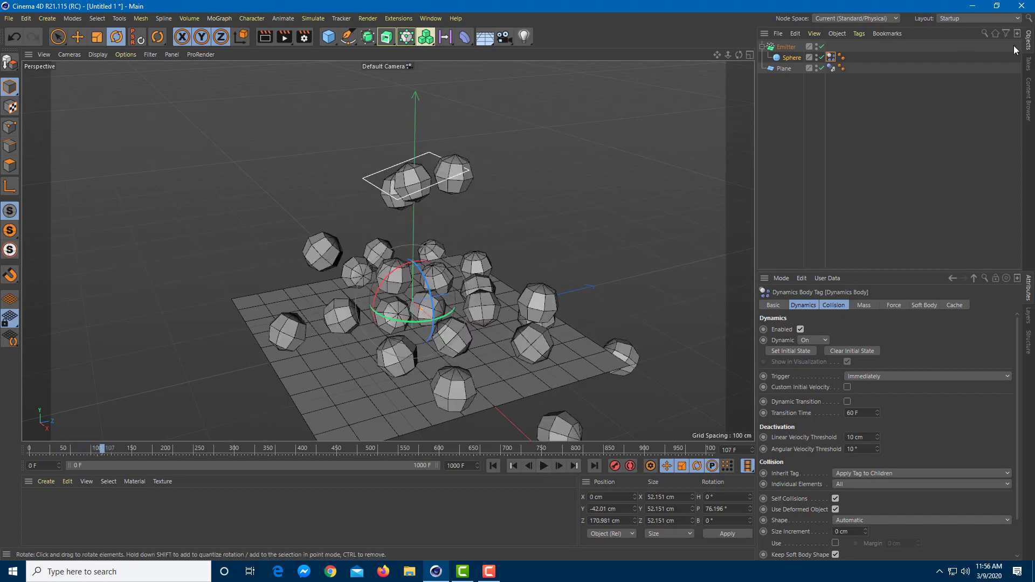
Shrink the spheres to about 26 cm, raise the Emitter to Y 317.416 cm, and replay
click(792, 58)
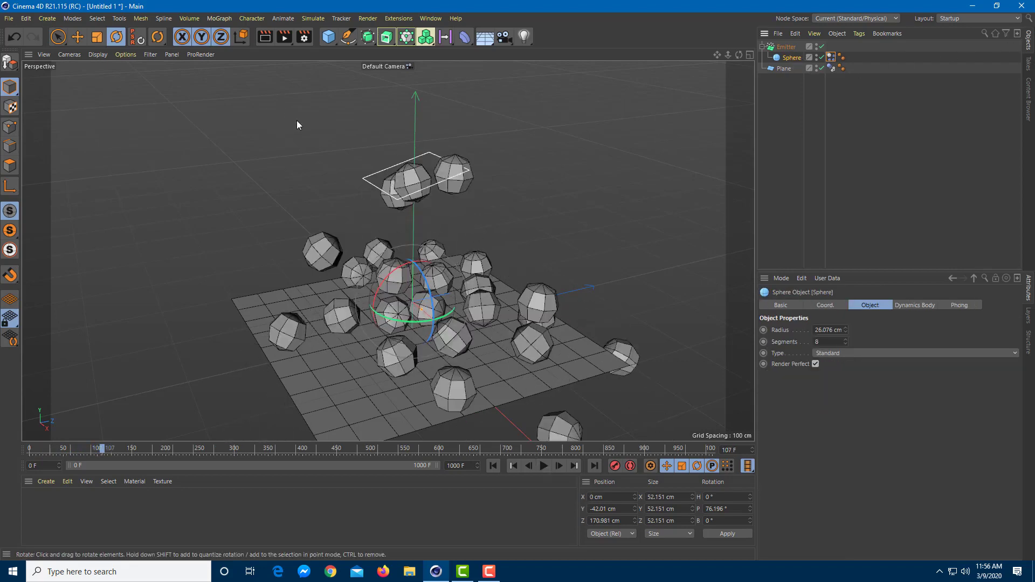
key(t)
drag(449, 284, 442, 297)
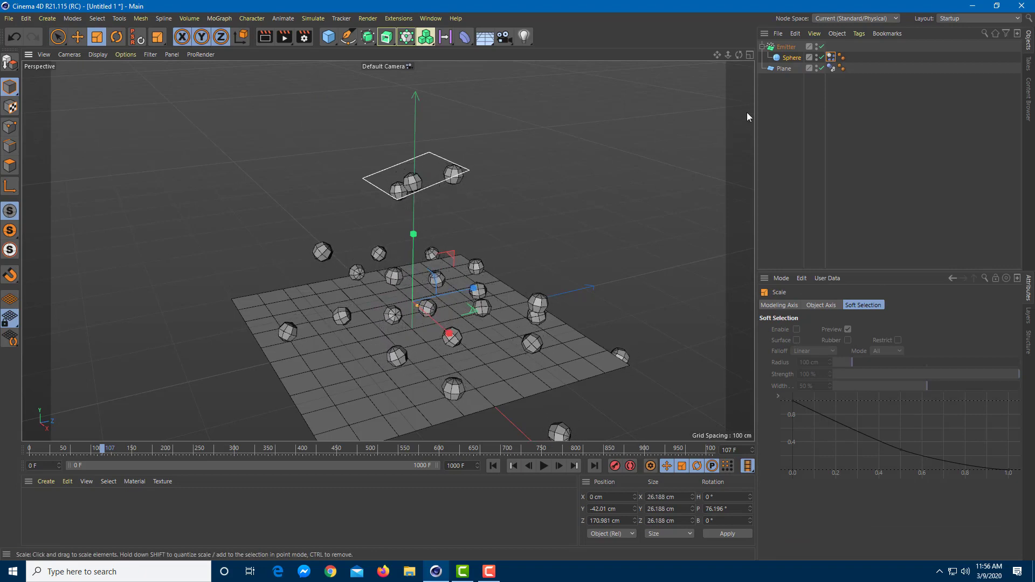
click(786, 47)
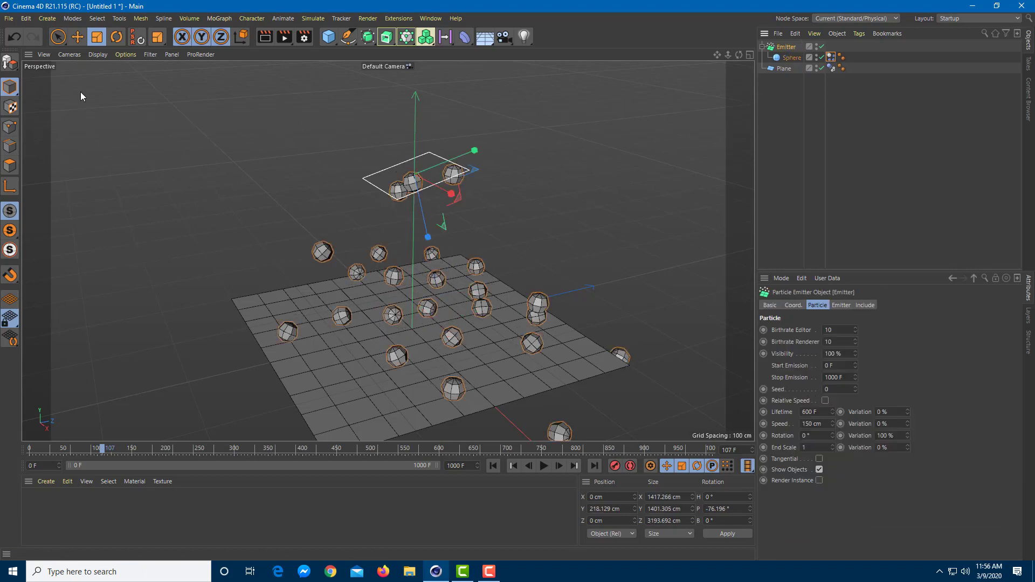
key(9)
drag(428, 225, 439, 179)
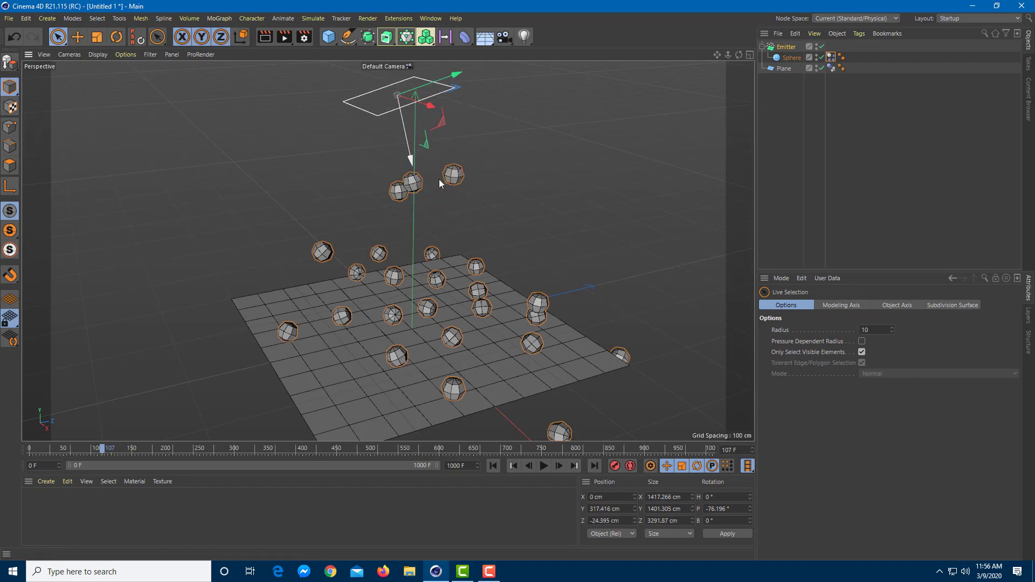
click(545, 466)
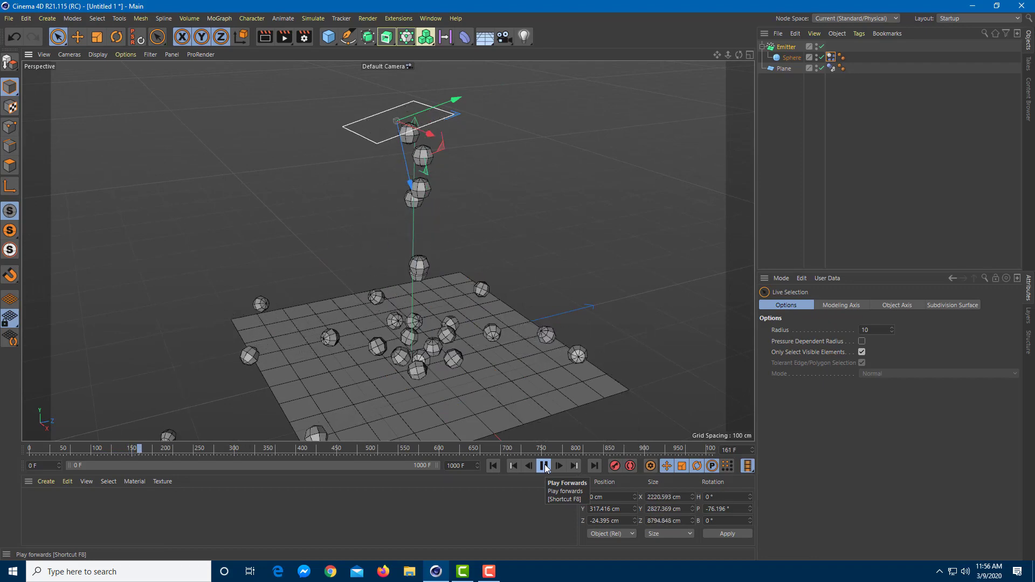
click(545, 467)
click(40, 451)
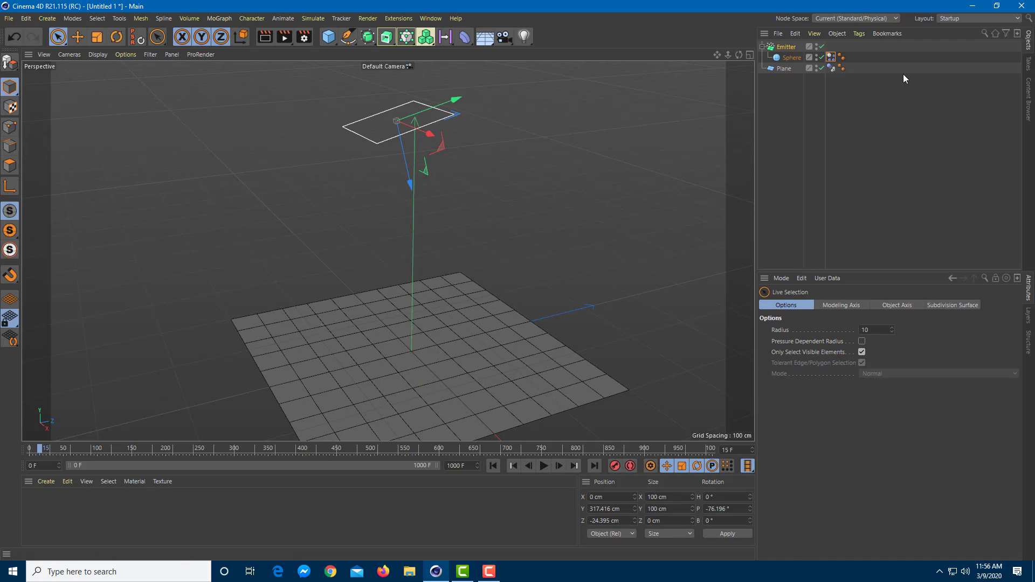
click(791, 59)
click(785, 48)
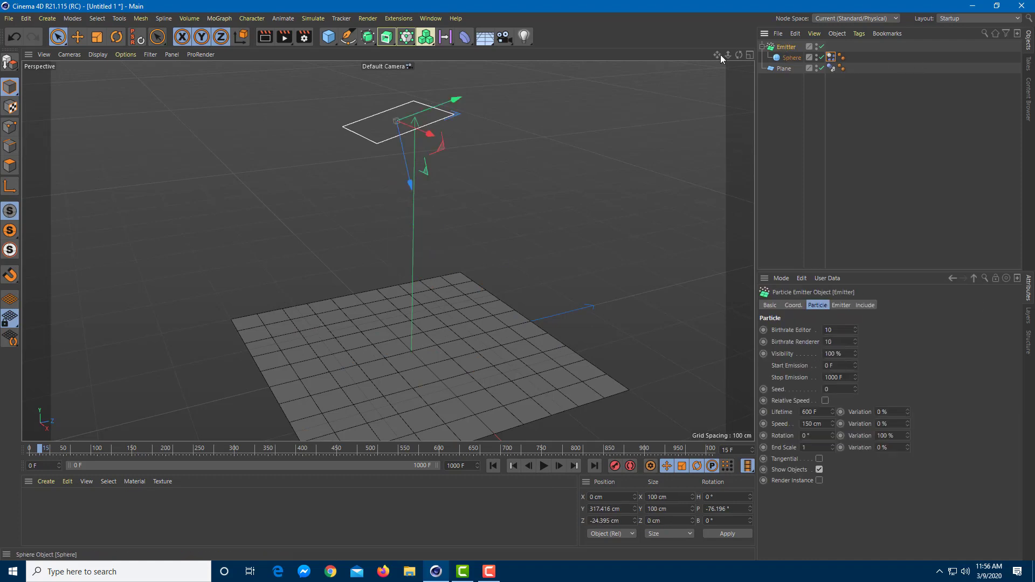
Add a Metaball, drop the Emitter and its Sphere inside it, and preview the animation
click(368, 43)
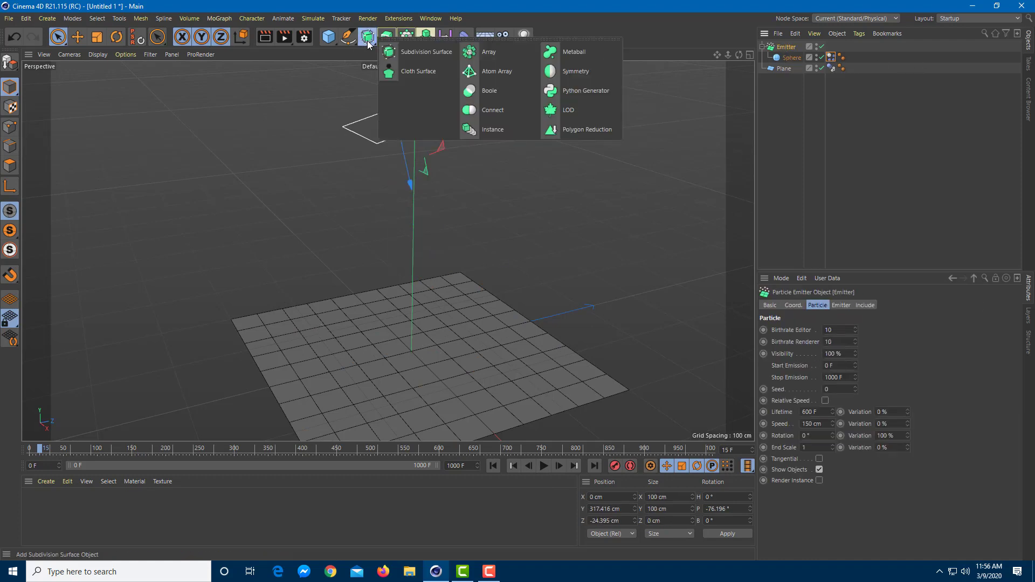
click(586, 52)
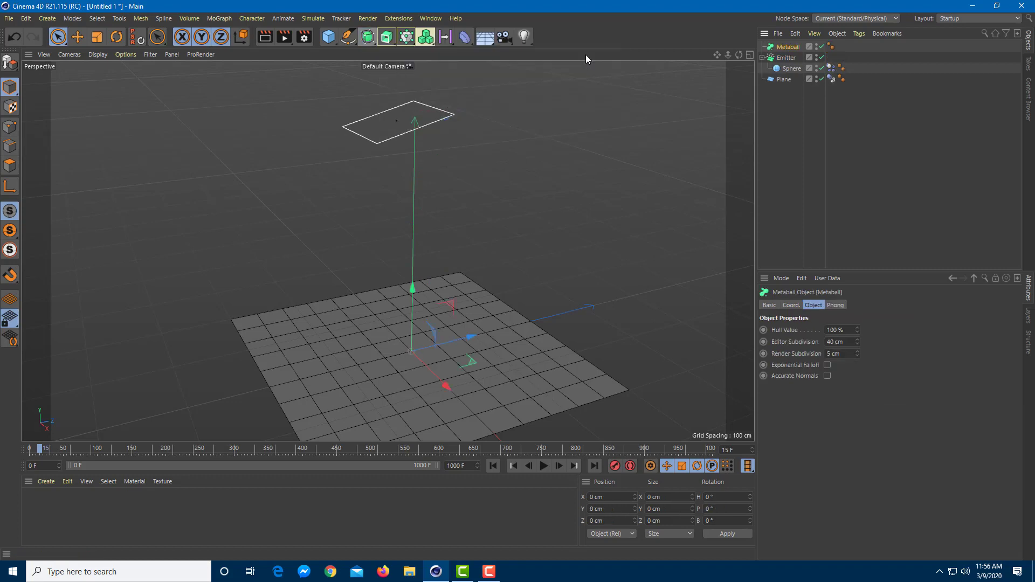
click(787, 58)
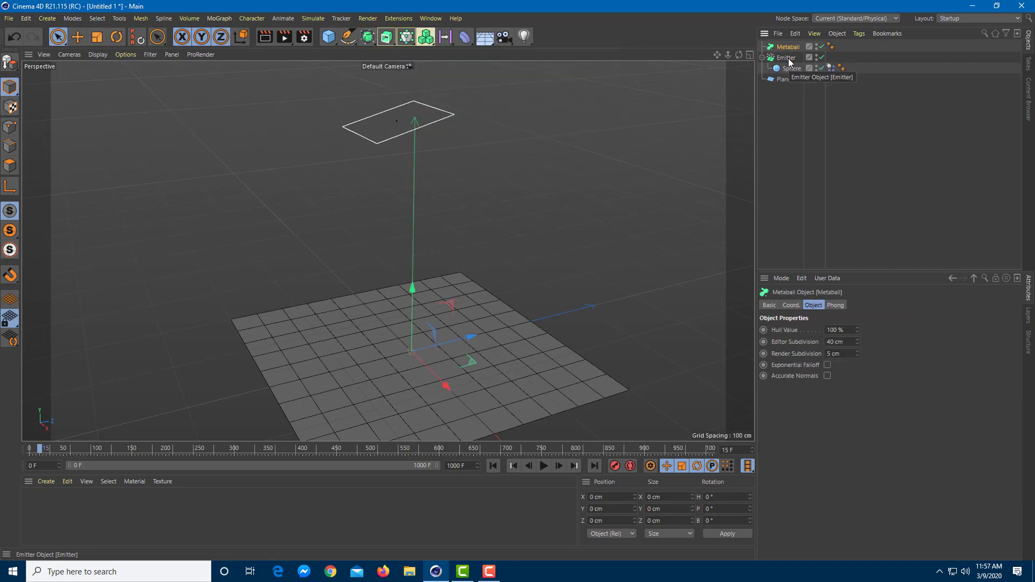
drag(790, 45, 791, 46)
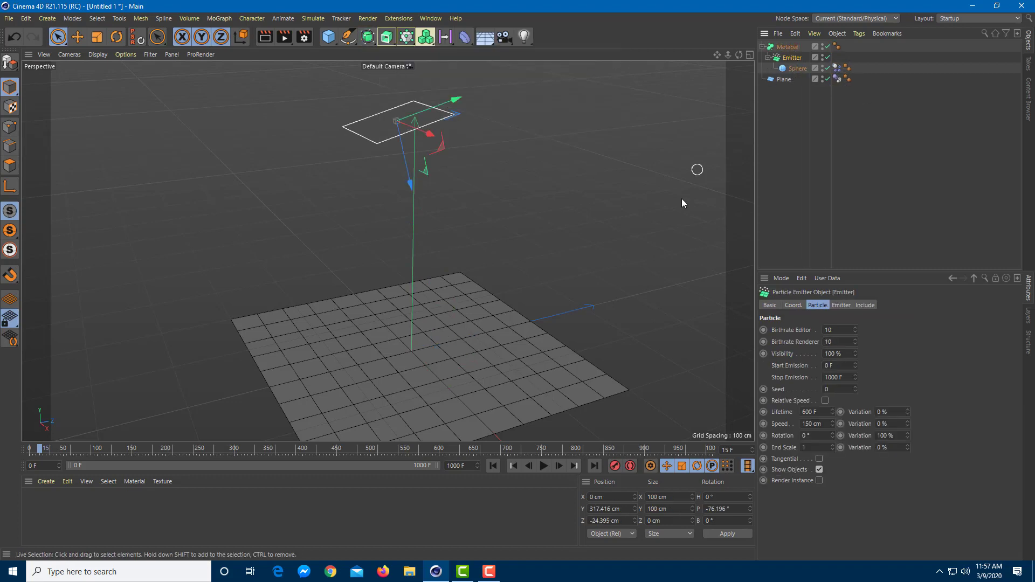
click(544, 467)
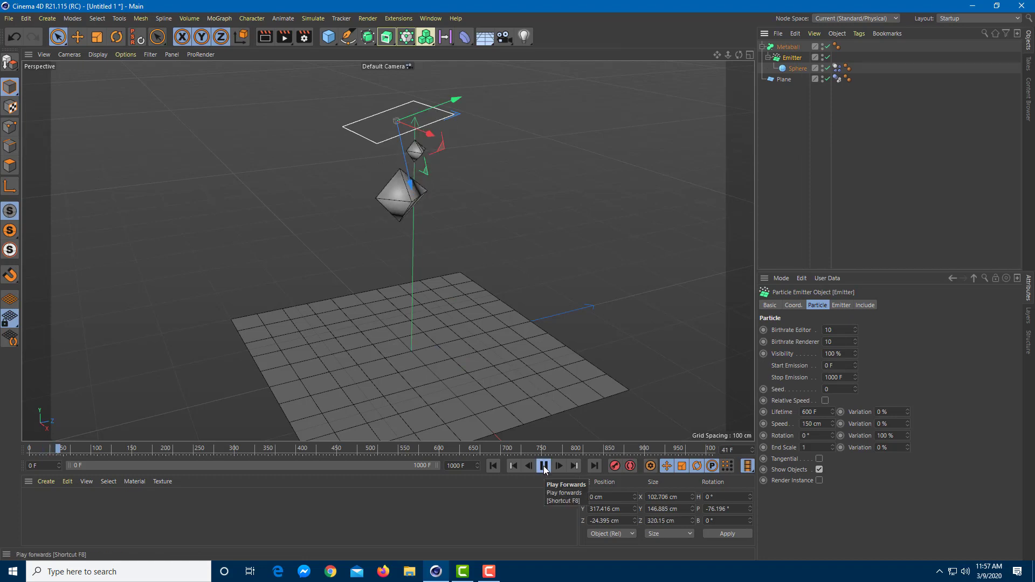
click(544, 466)
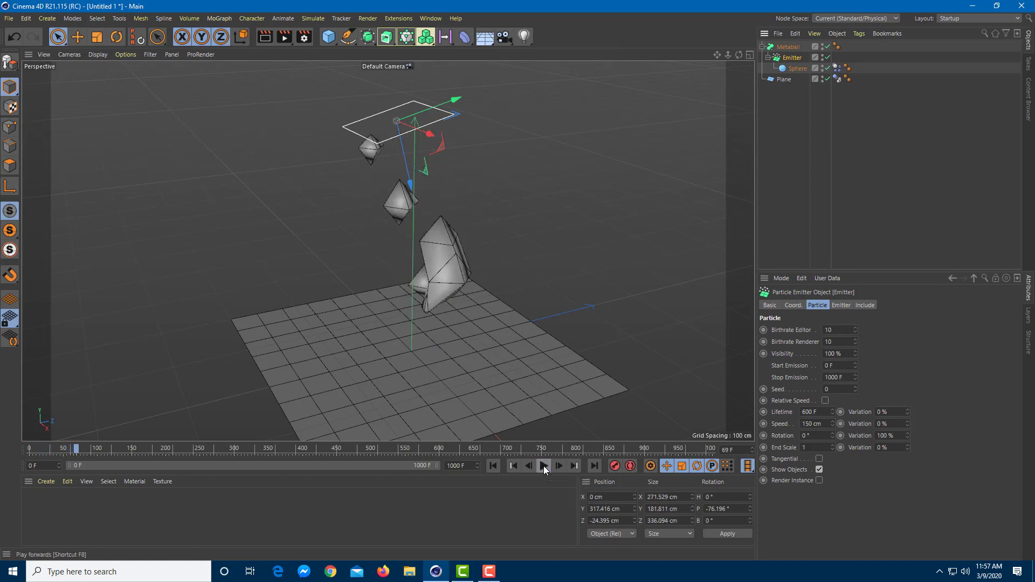
click(789, 47)
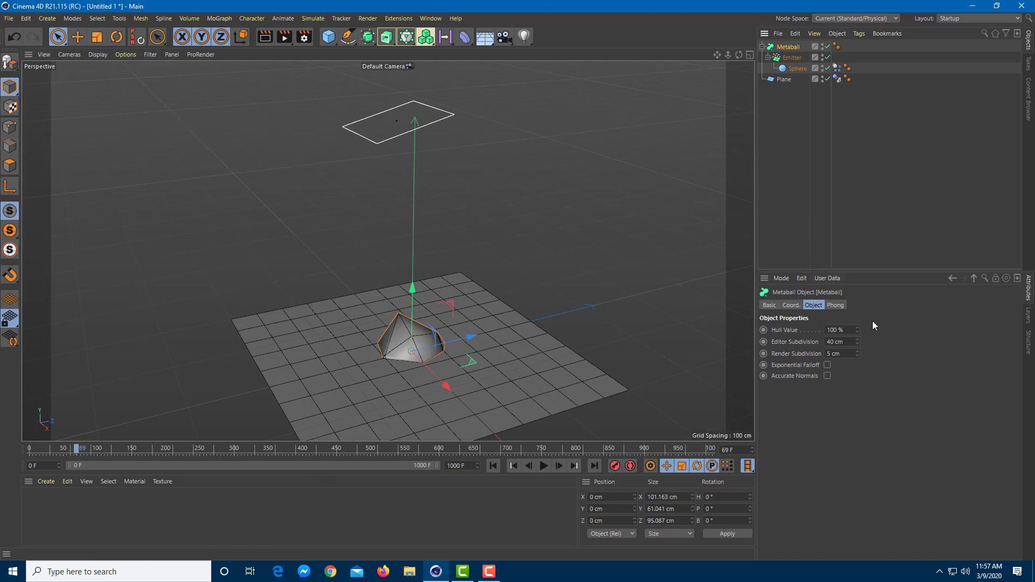
Set Hull Value 20%, Editor Subdivision 24 cm, Render Subdivision 50 cm; preview, then rewind to 0
drag(857, 330, 857, 375)
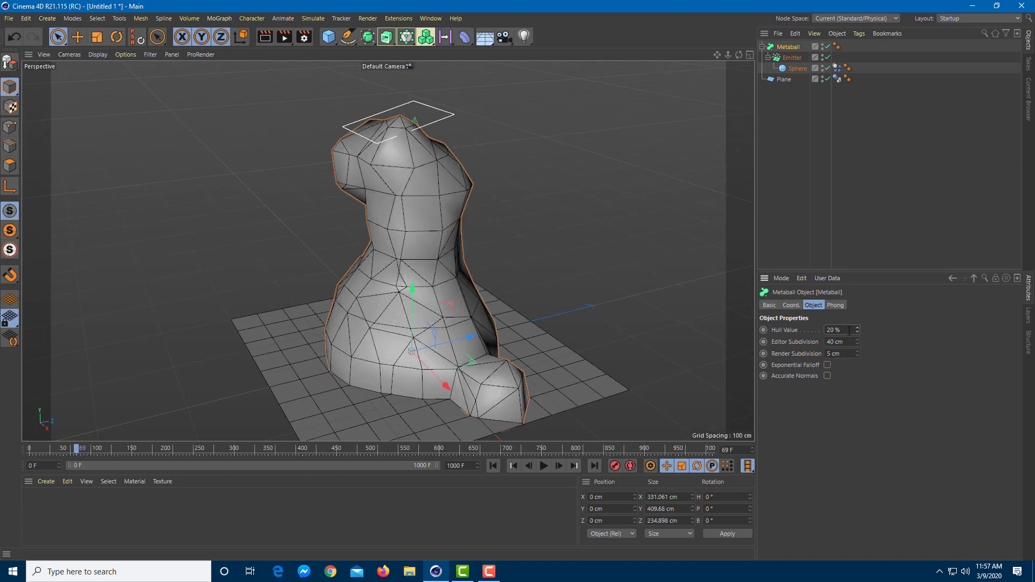
mouse_move(860, 344)
mouse_down()
mouse_move(860, 336)
mouse_move(860, 356)
mouse_up()
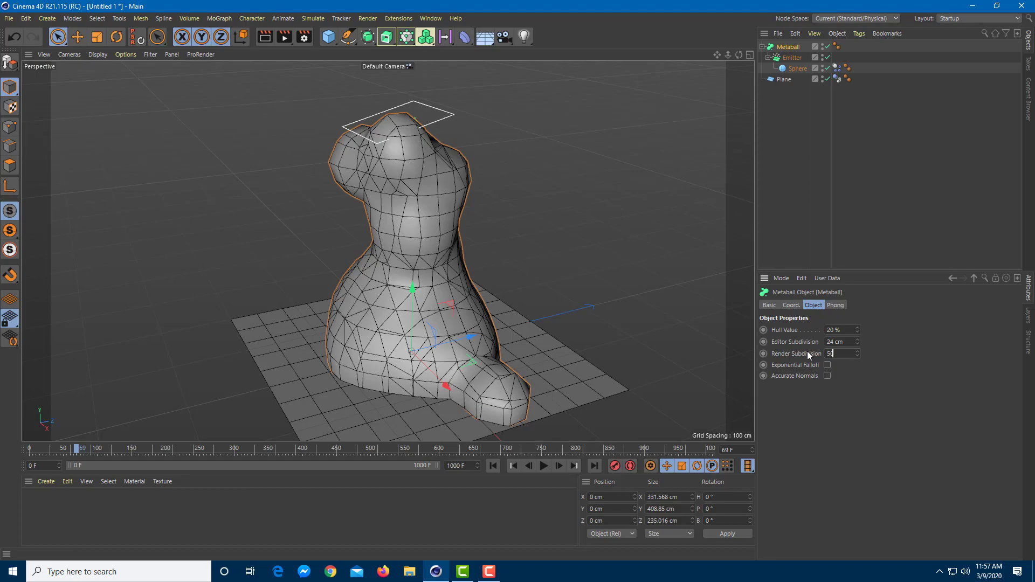
click(538, 467)
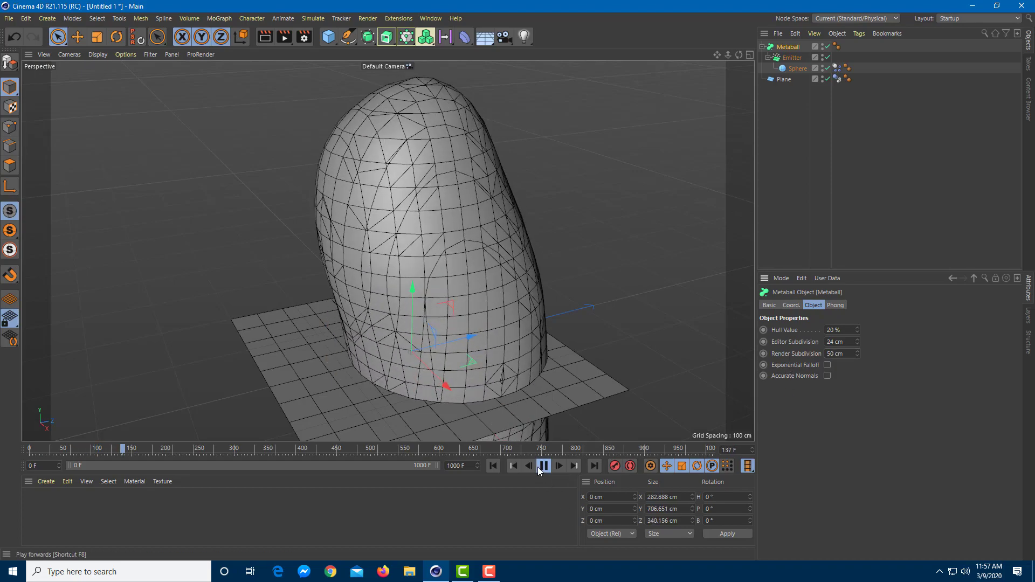
click(538, 467)
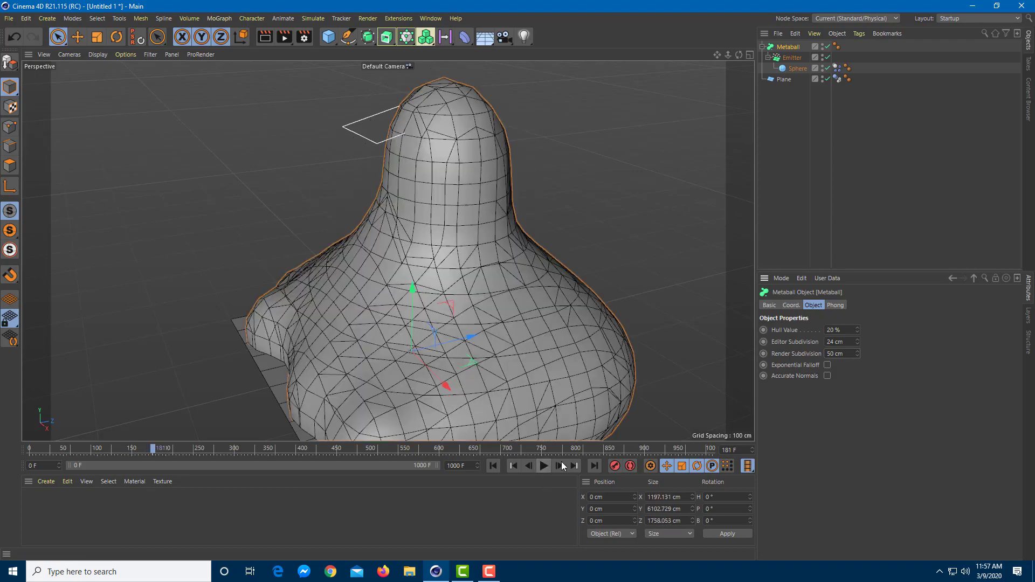
click(541, 465)
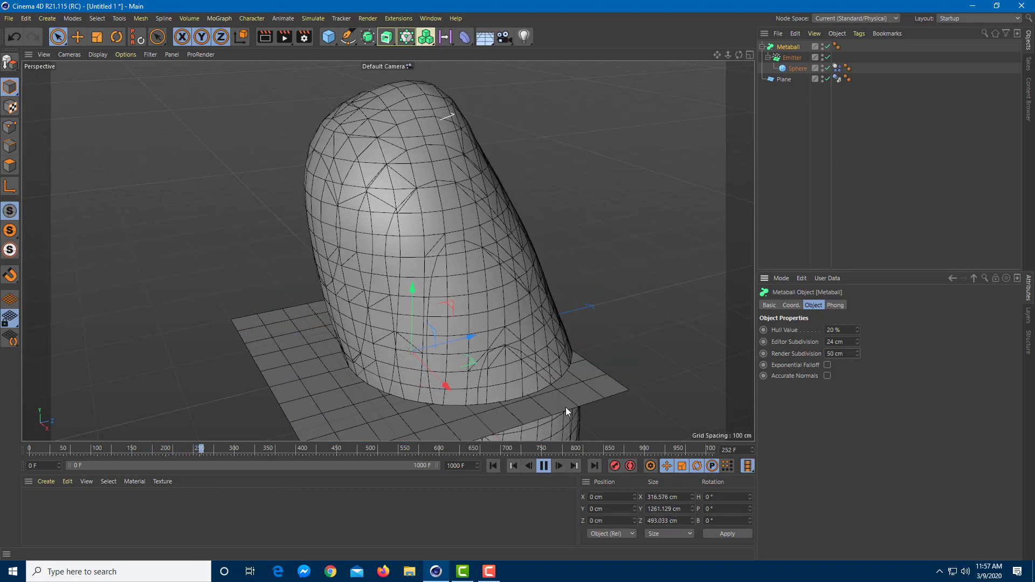
click(546, 466)
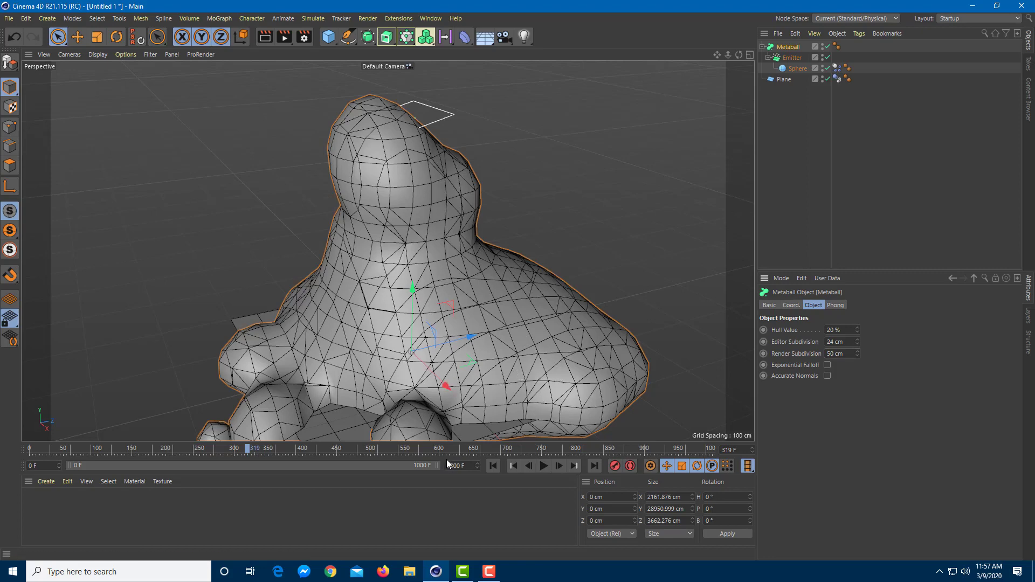
drag(436, 449, 2, 463)
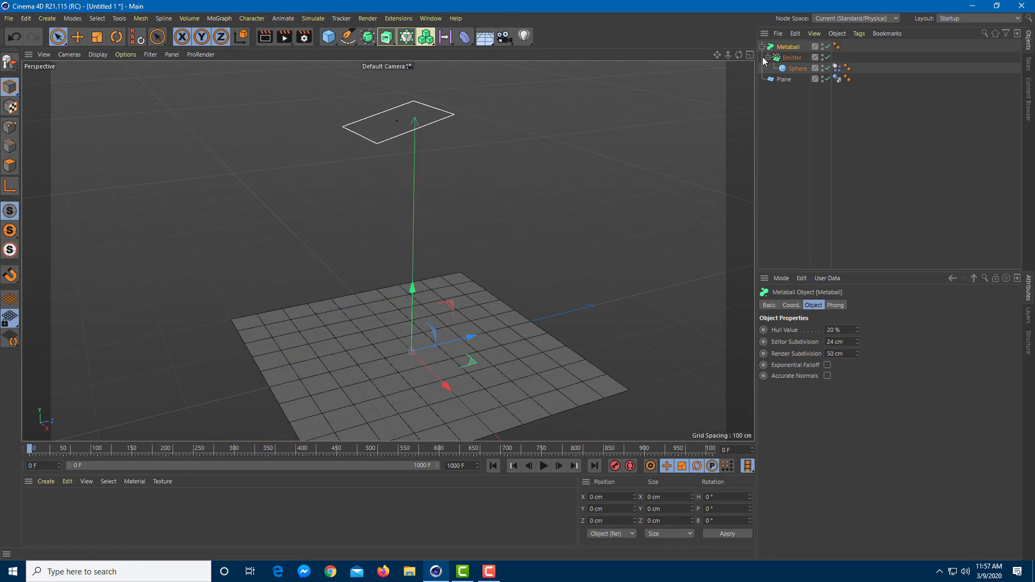
Move the Emitter further up on Y, preview the falling blob, and rewind to frame 0
click(792, 58)
mouse_move(406, 171)
mouse_down()
mouse_move(359, 105)
mouse_move(408, 169)
mouse_up()
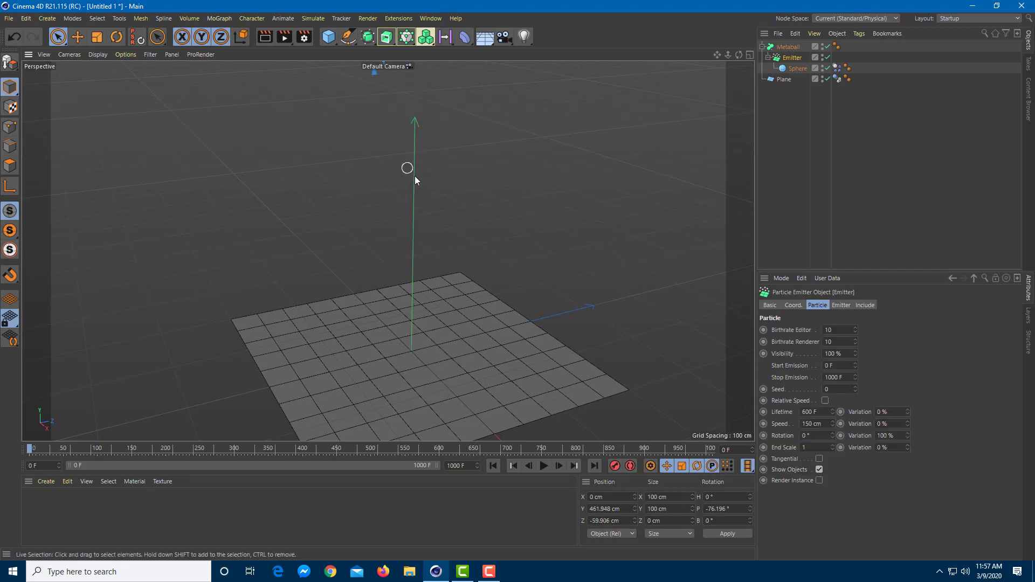
scroll(551, 321, down, 3)
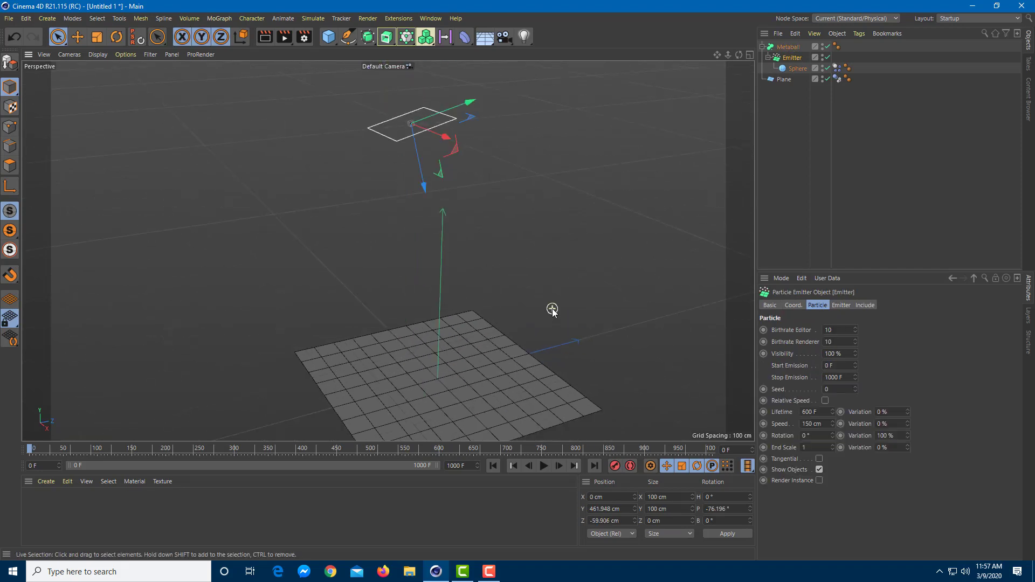
click(544, 466)
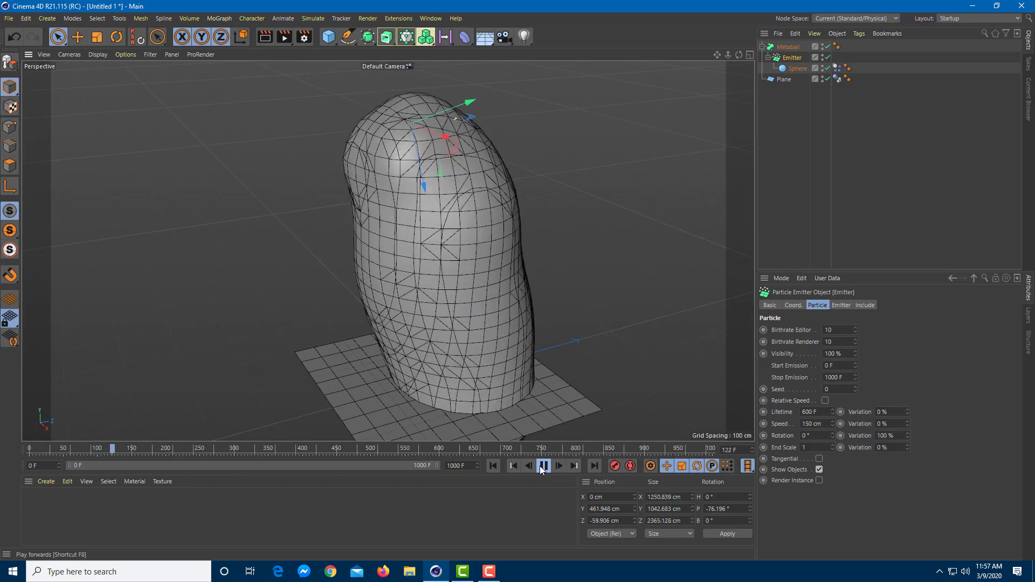
click(544, 466)
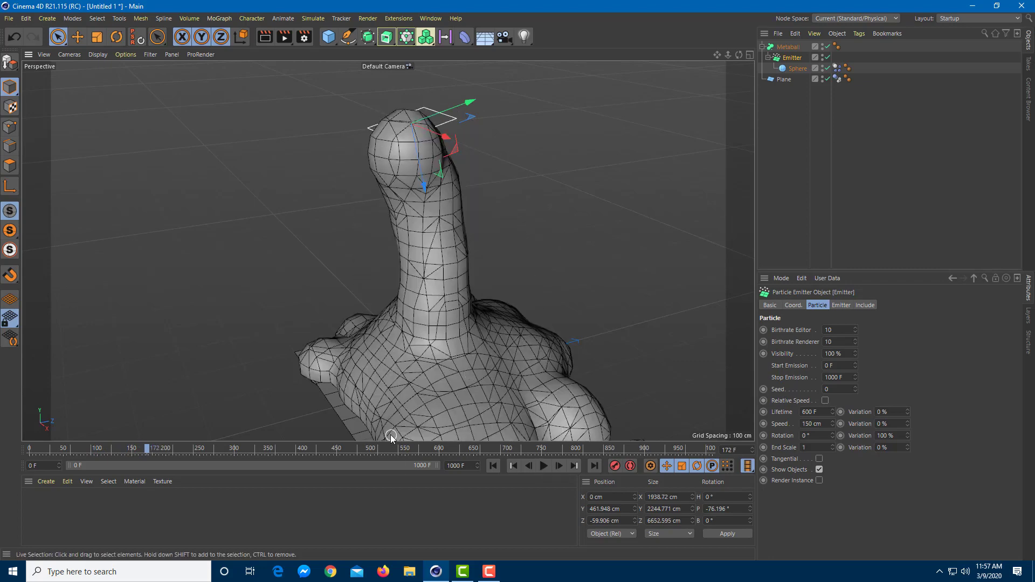
drag(390, 445, 1, 463)
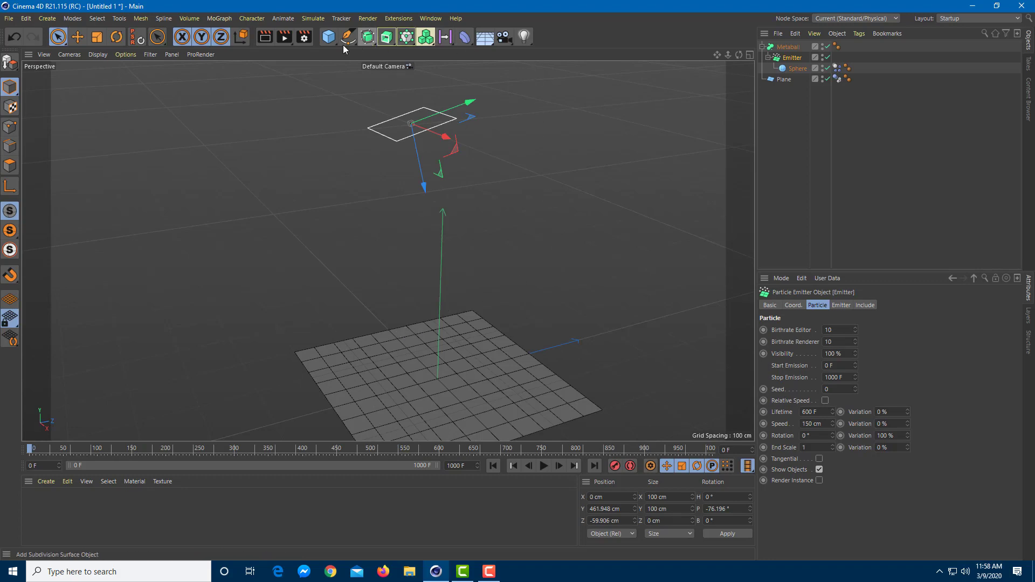
Keep the Standard renderer and set the output resolution preset to 640 × 480
click(305, 38)
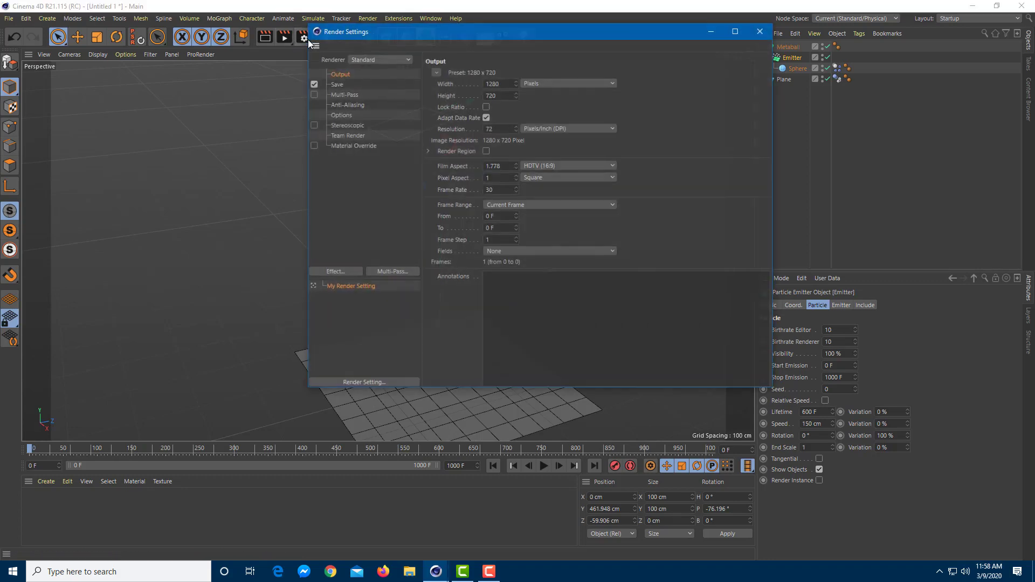
click(392, 60)
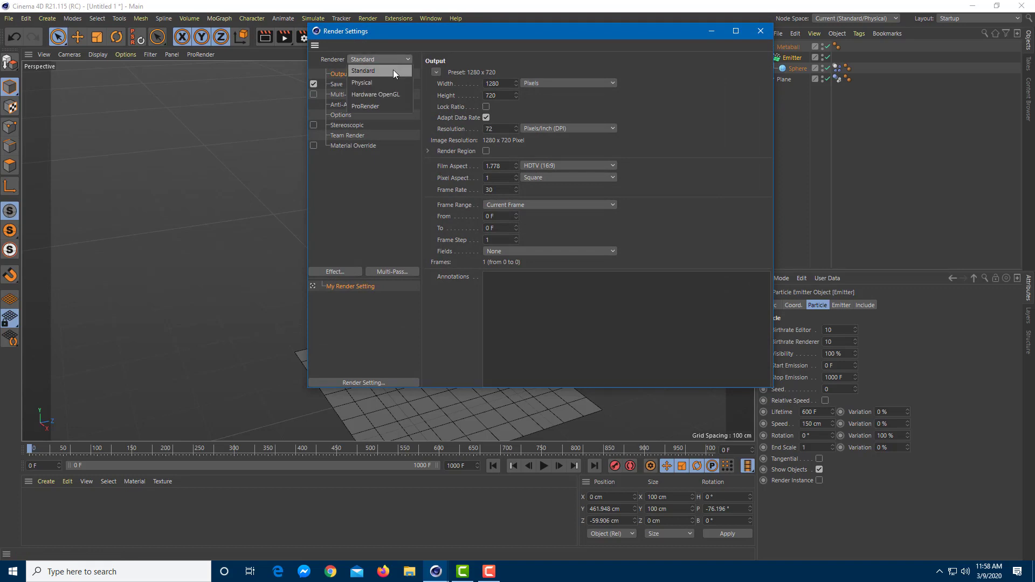
click(393, 70)
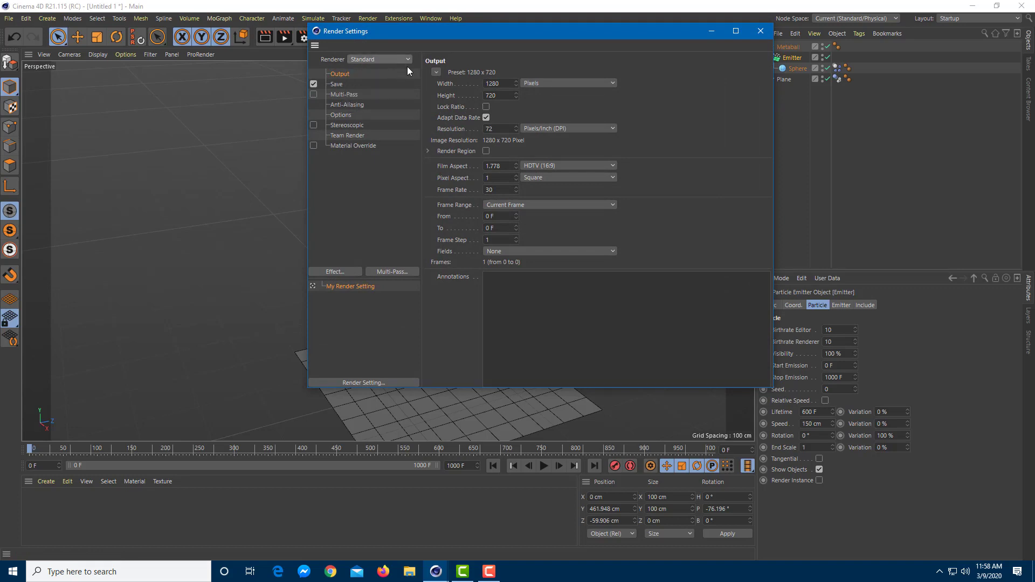
click(436, 73)
mouse_move(454, 85)
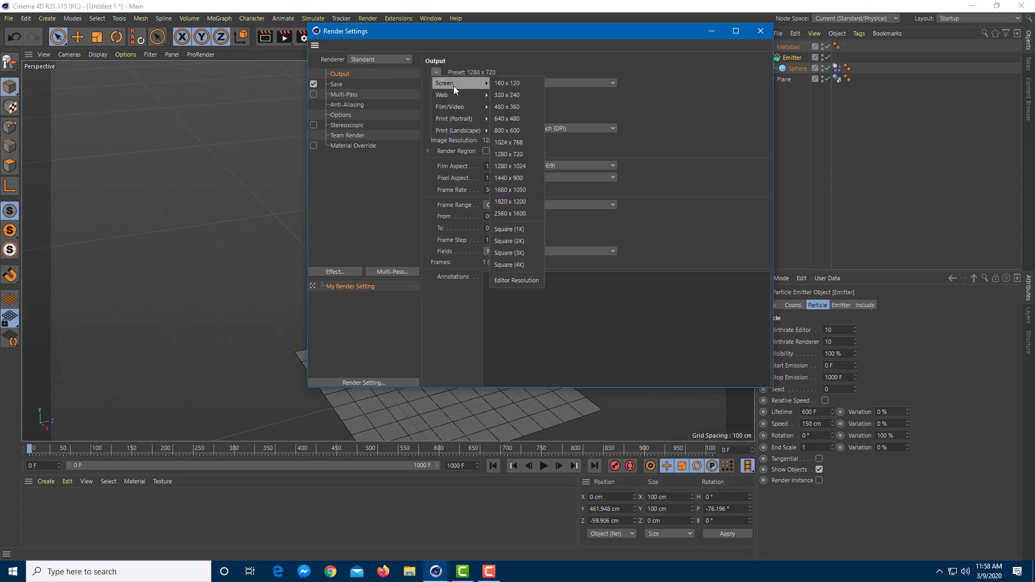
click(524, 122)
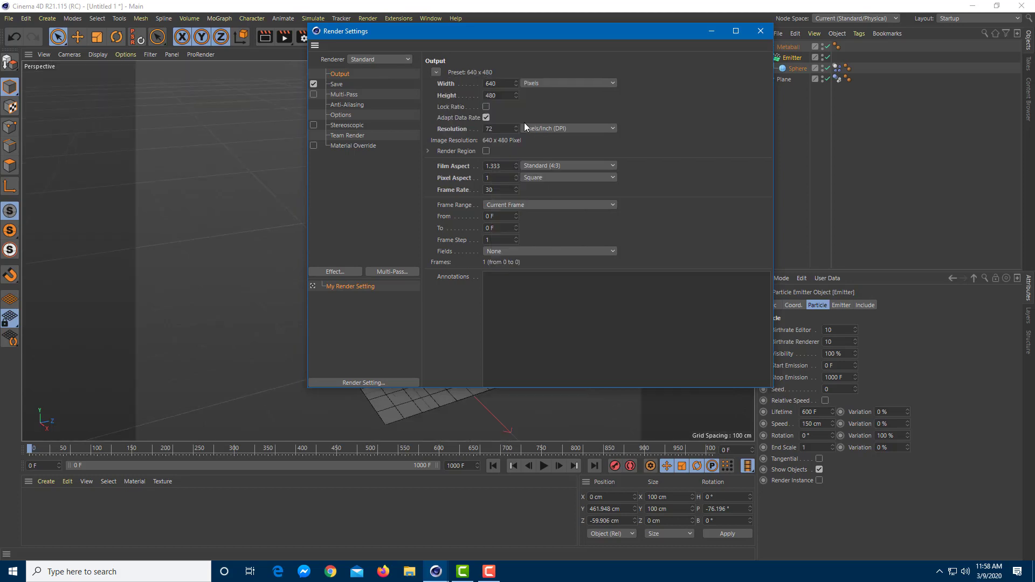
Save rendered frames as JPG and set the render range to frames 0 to 300
click(337, 84)
click(548, 108)
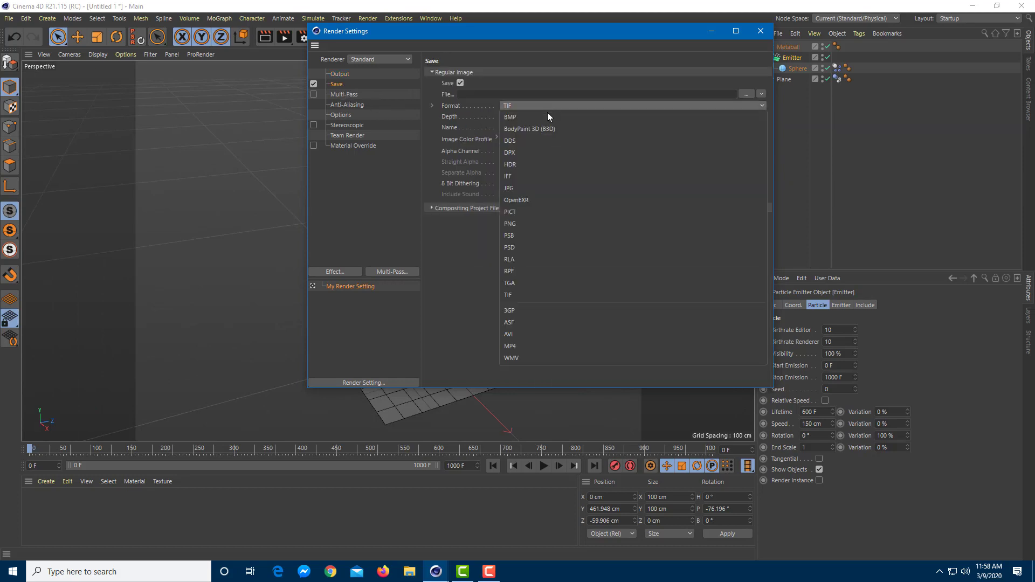
click(536, 186)
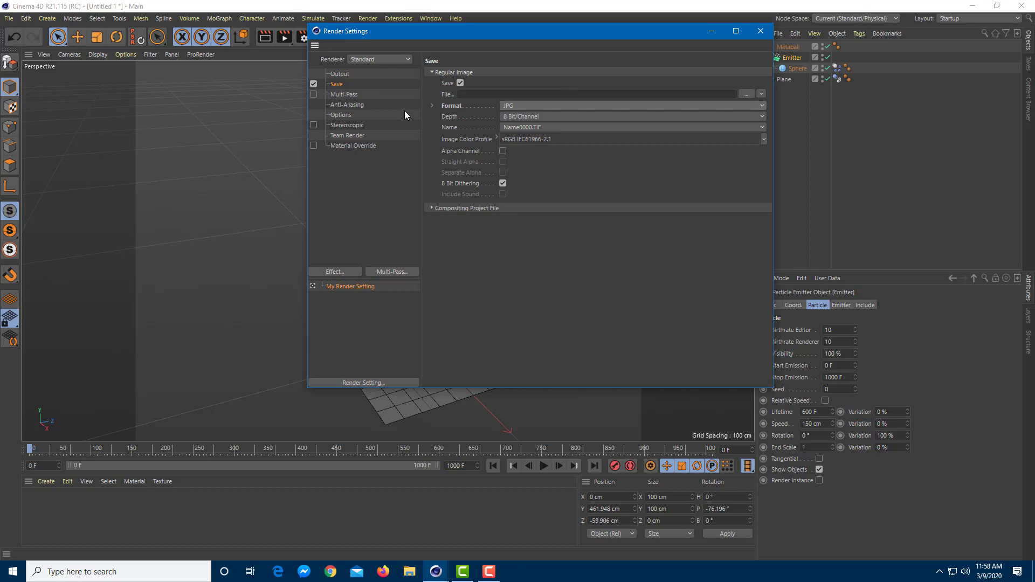
click(340, 75)
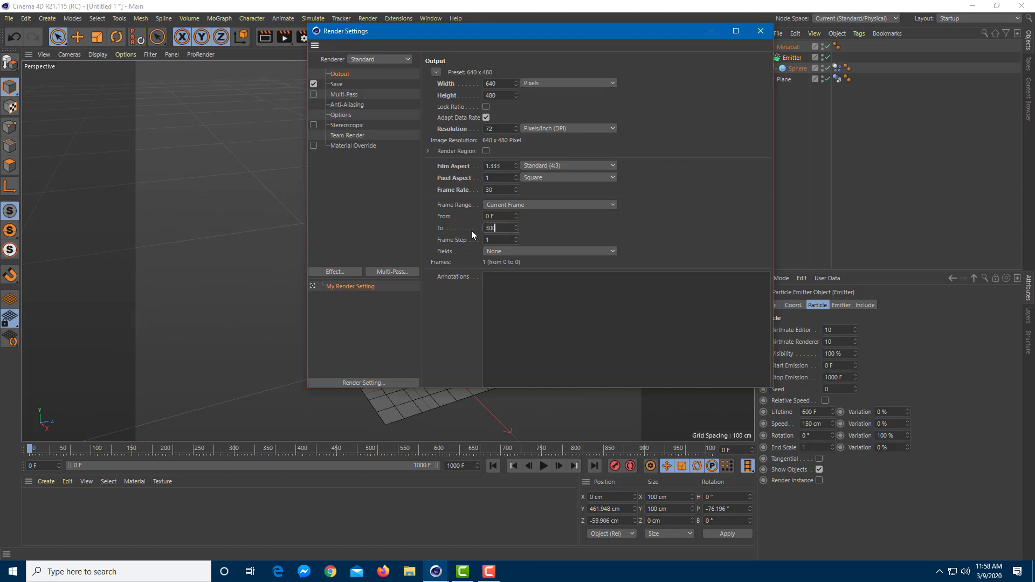
key(shift+Tab)
click(338, 84)
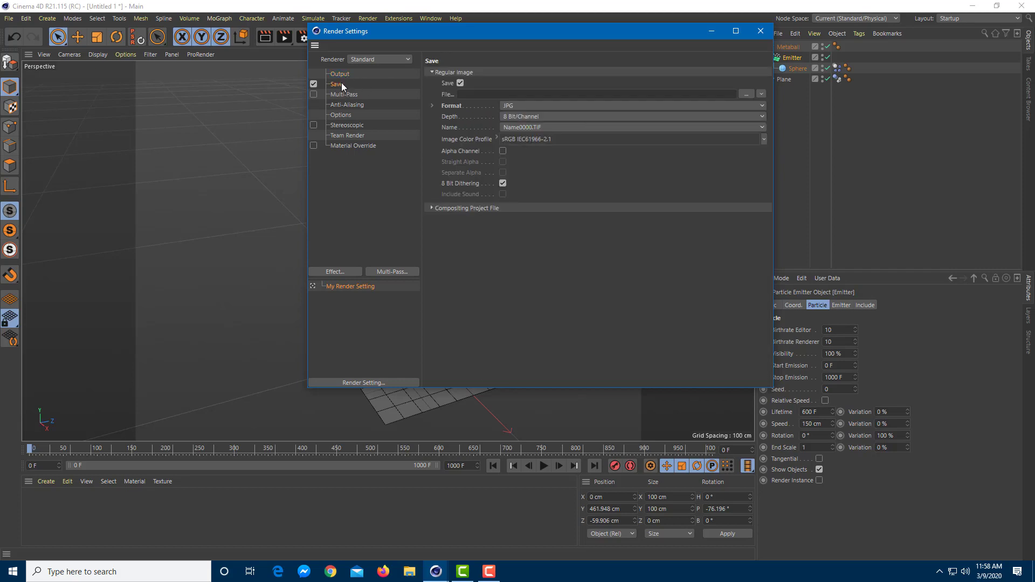
Create a new Desktop folder named 'Liquid with collison' for the render output
click(747, 93)
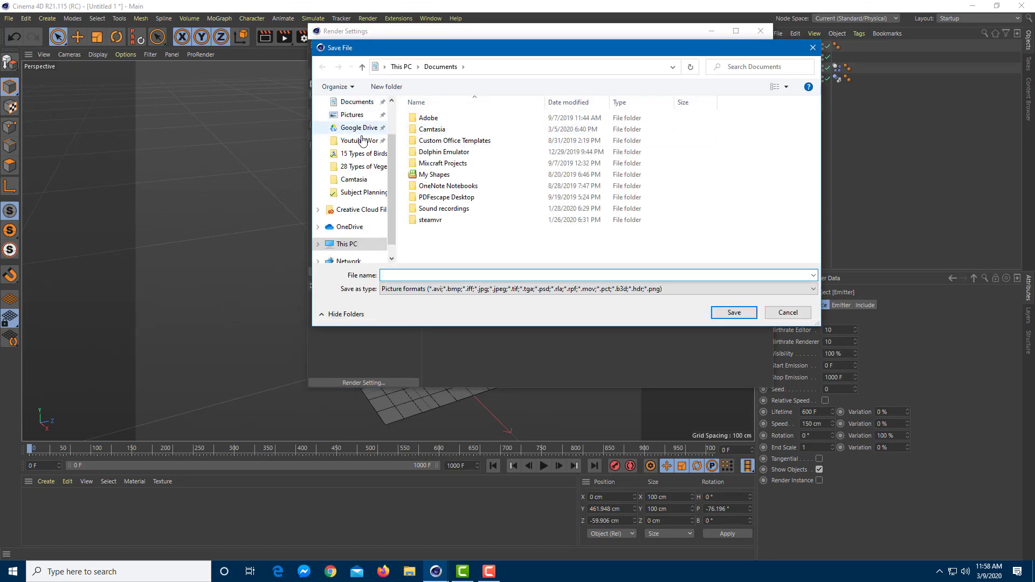
scroll(366, 178, up, 2)
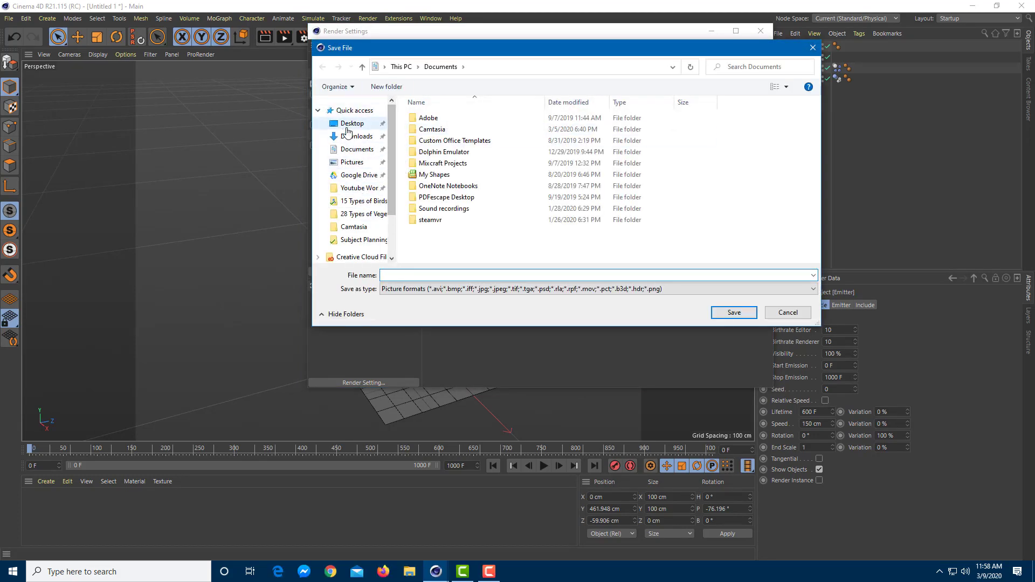
click(350, 124)
right_click(475, 162)
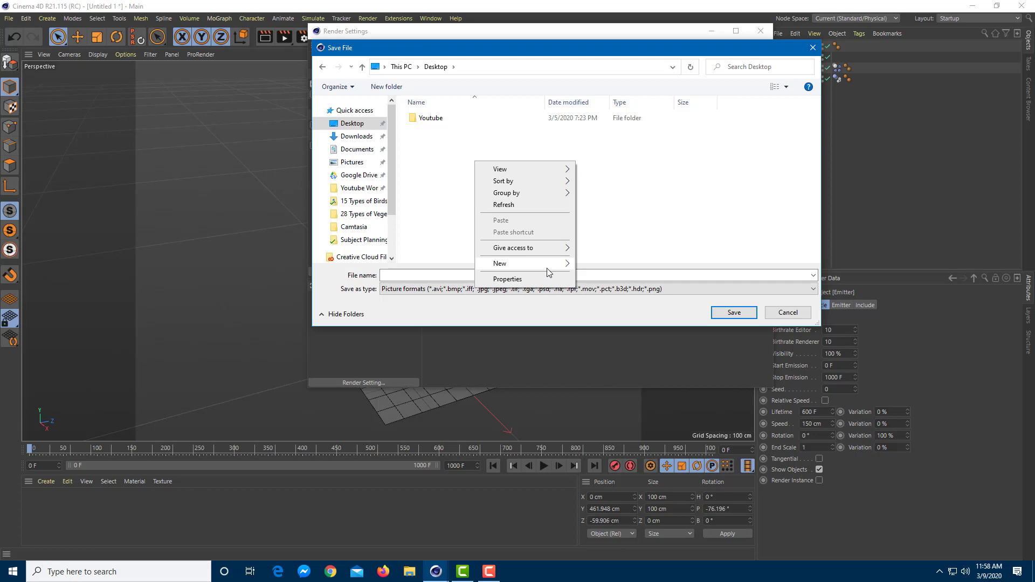
mouse_move(561, 263)
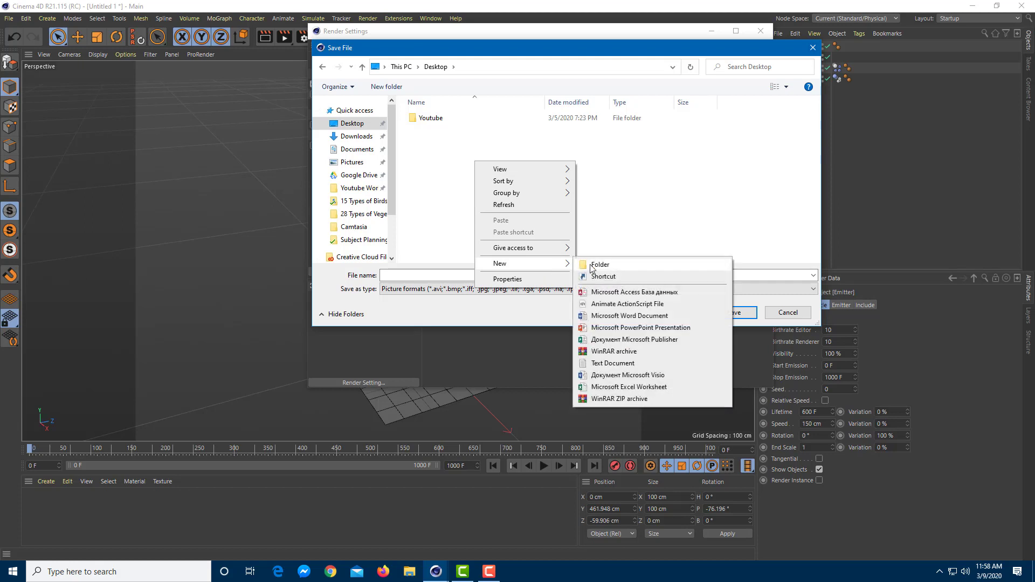
click(598, 263)
text(Liquid with collison)
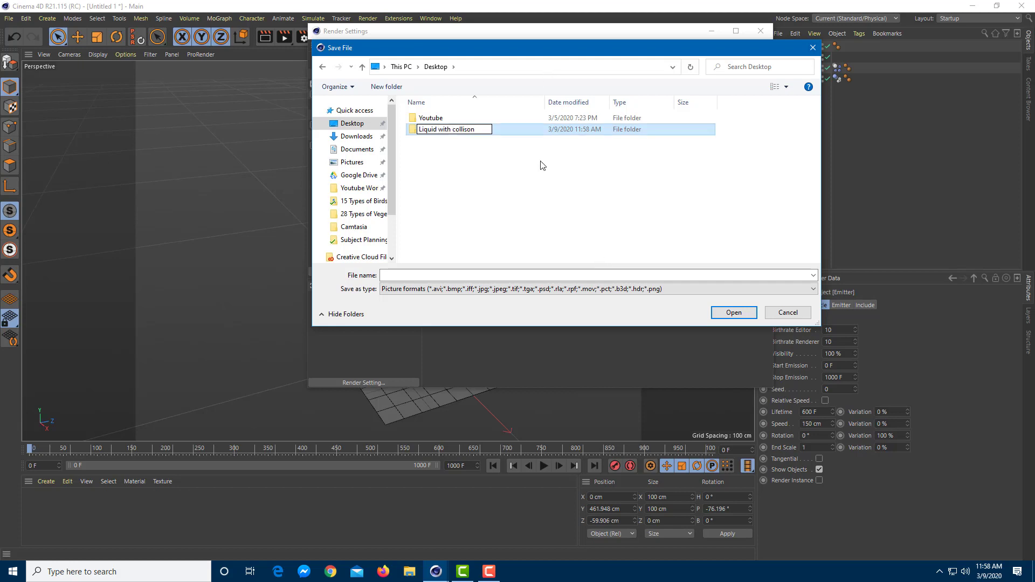
key(Return)
Name the output file 'liquid' inside the Liquid with collison folder and save the path
double_click(448, 130)
click(657, 275)
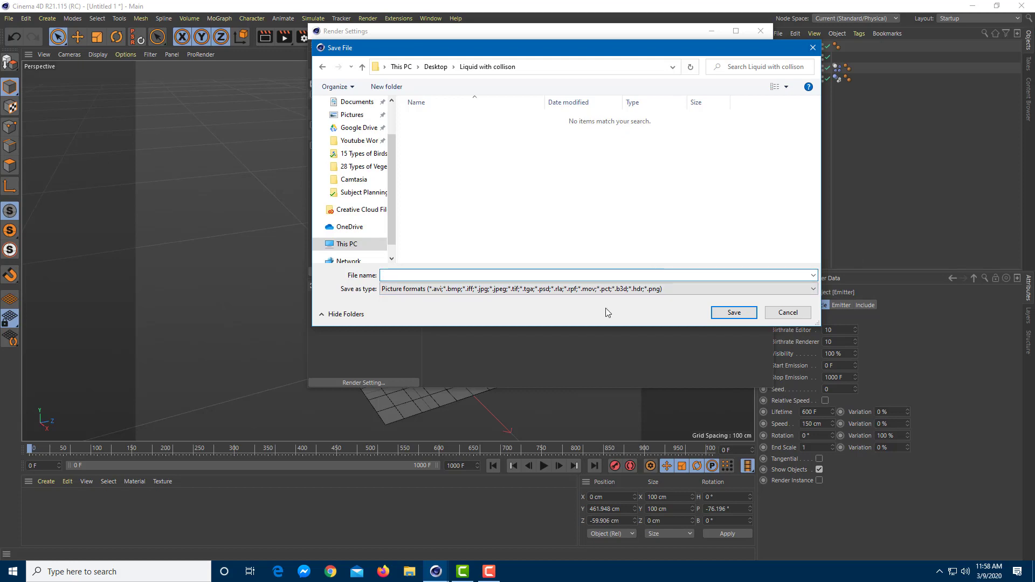
text(liquid)
click(735, 312)
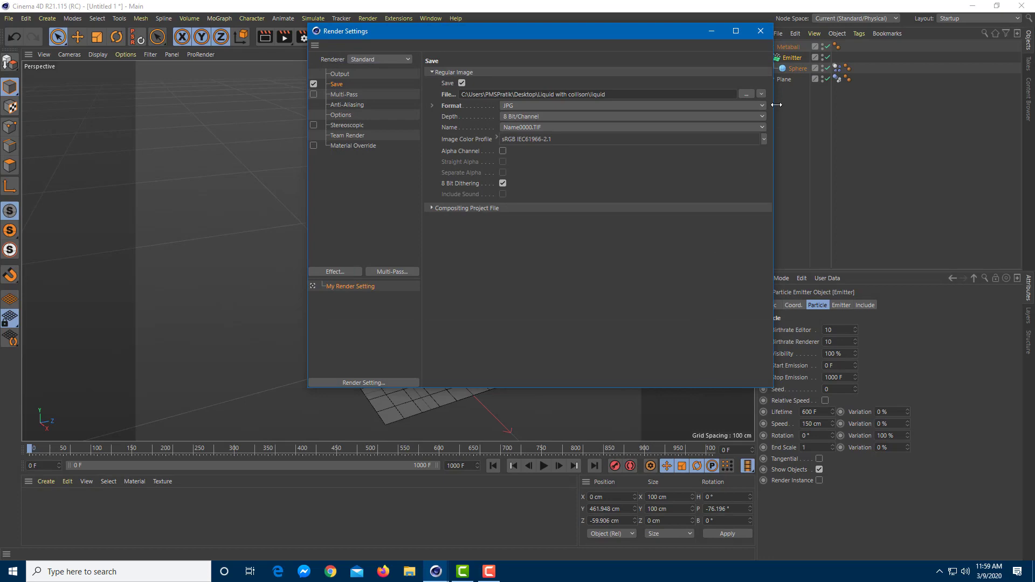
Test-render to the Picture Viewer, stop after frame 27, and close the viewer
click(760, 31)
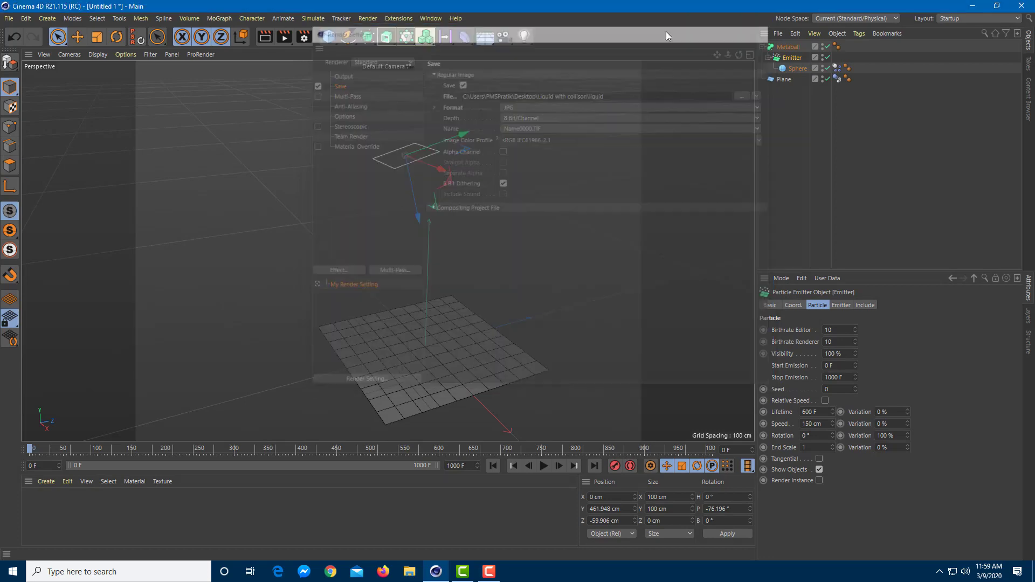
click(284, 36)
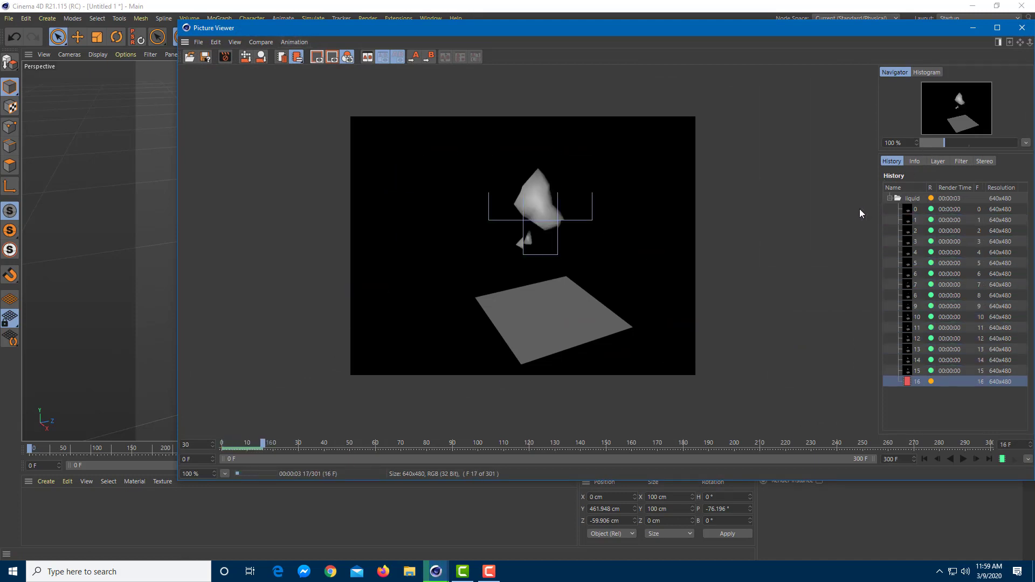
key(shift+r)
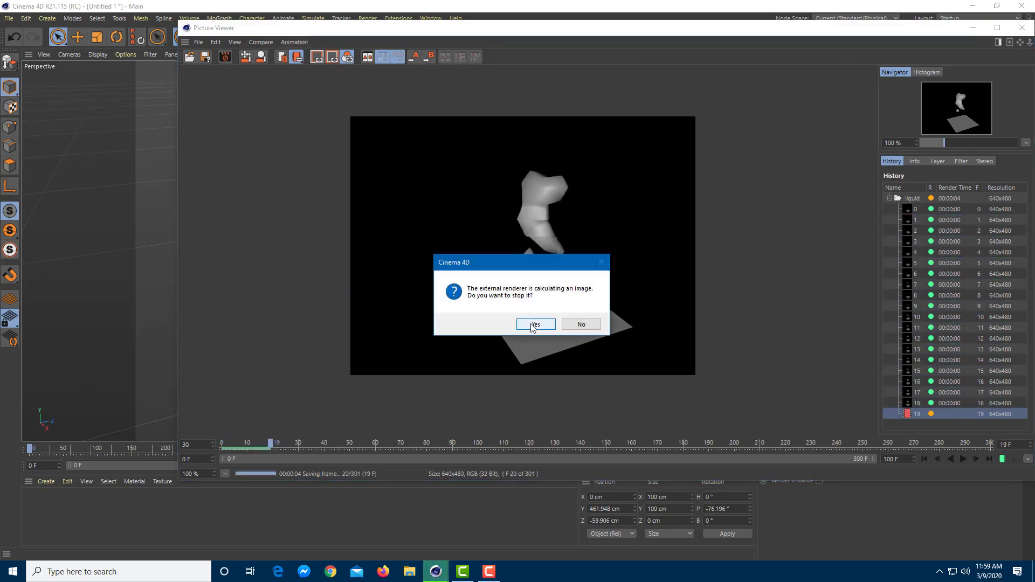
click(534, 324)
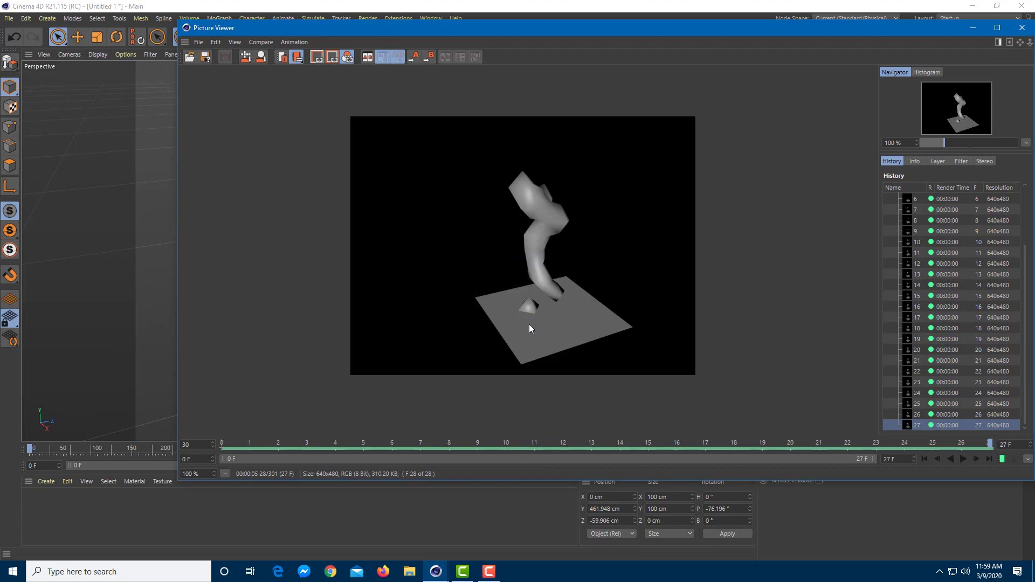
click(1022, 28)
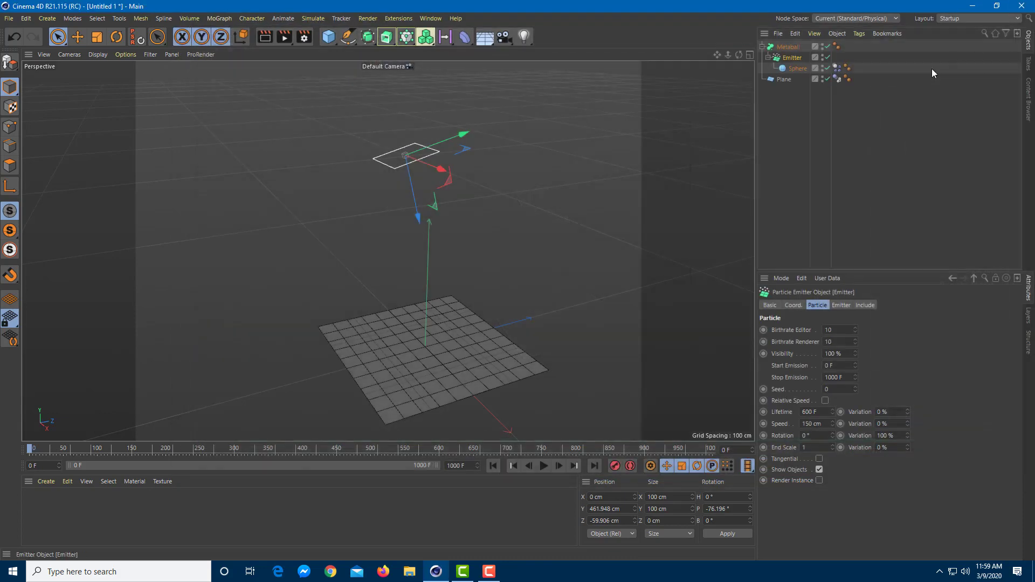
Select the Metaball and raise its Hull Value to 24 %
click(795, 69)
click(791, 58)
click(788, 47)
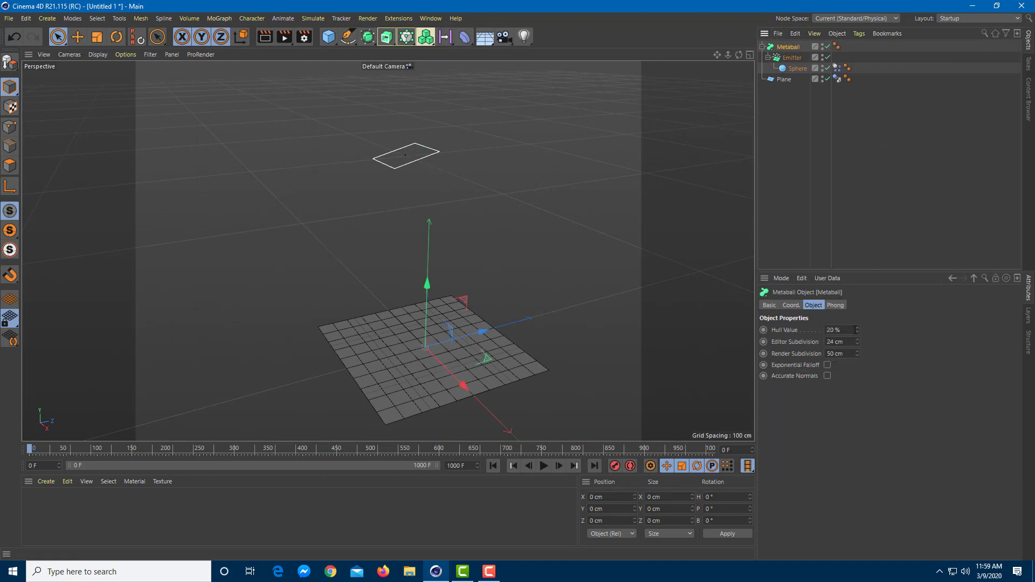
drag(856, 329, 857, 322)
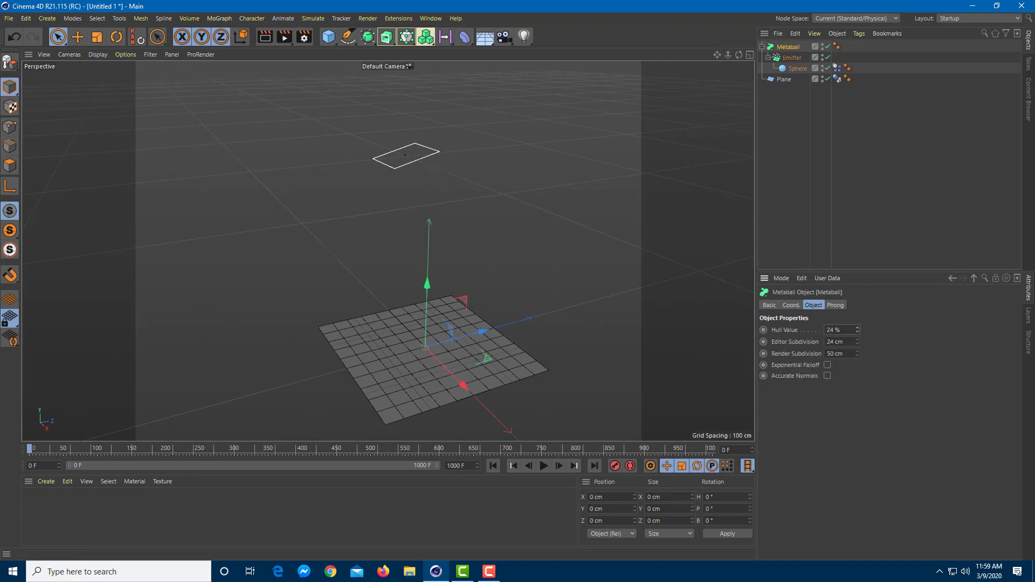
Add a Subdivision Surface and nest the Metaball under it
click(790, 58)
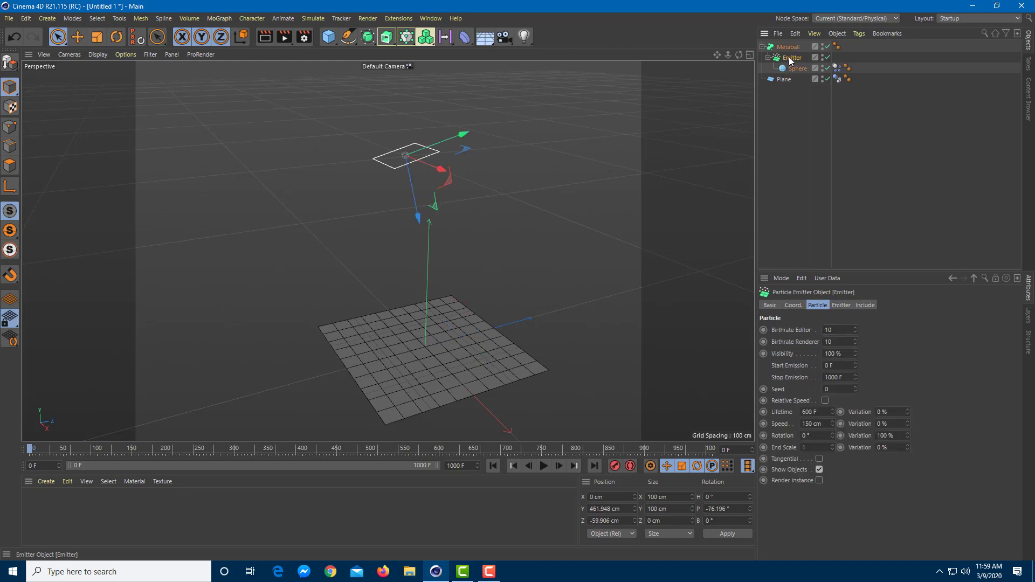
click(368, 37)
click(435, 56)
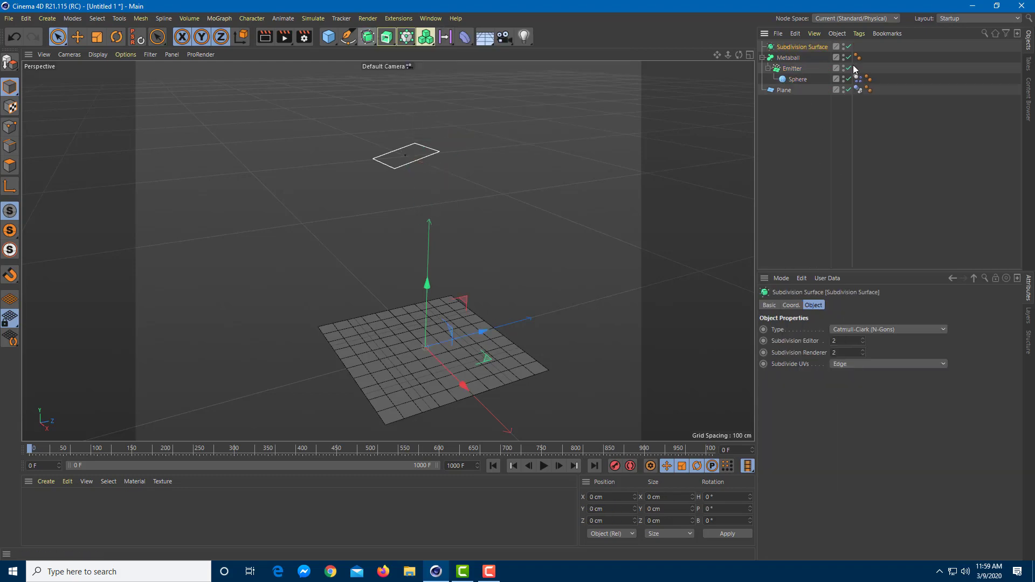
mouse_move(794, 61)
mouse_down()
mouse_move(793, 37)
mouse_move(795, 48)
mouse_up()
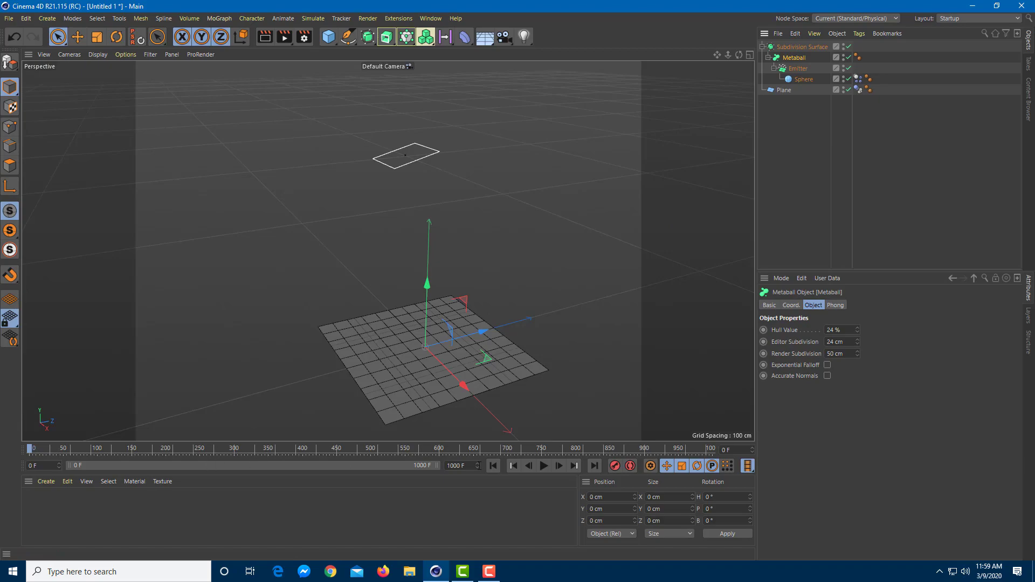
Preview the animation and a quick frame render, rewind to frame 0, then minimize Cinema 4D
click(544, 466)
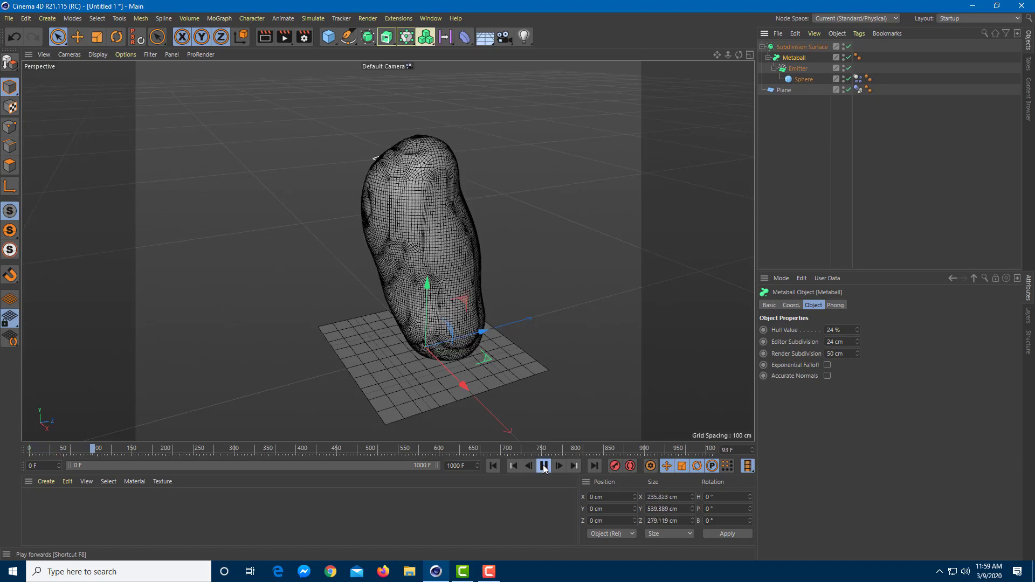
click(543, 466)
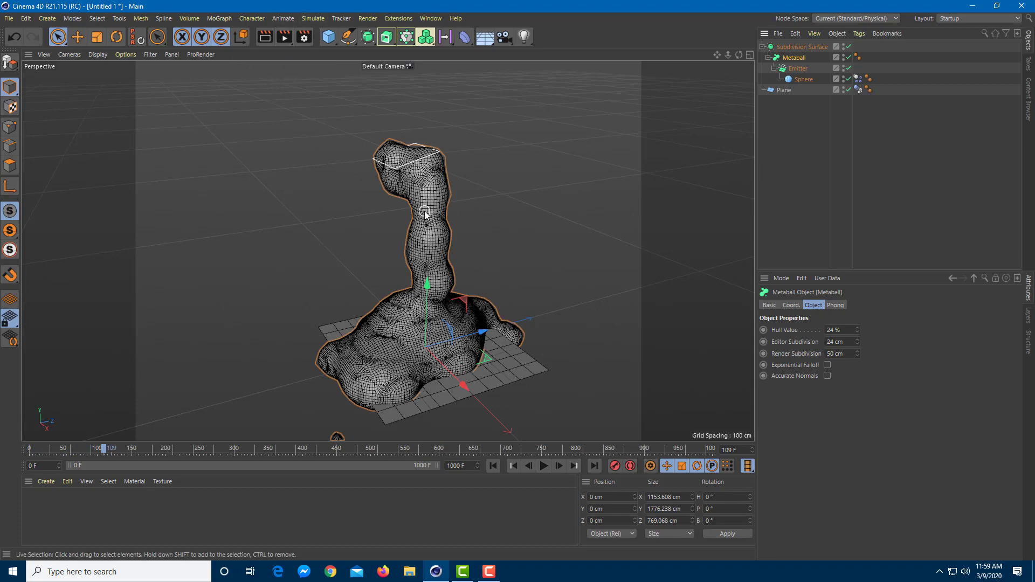
key(ctrl+r)
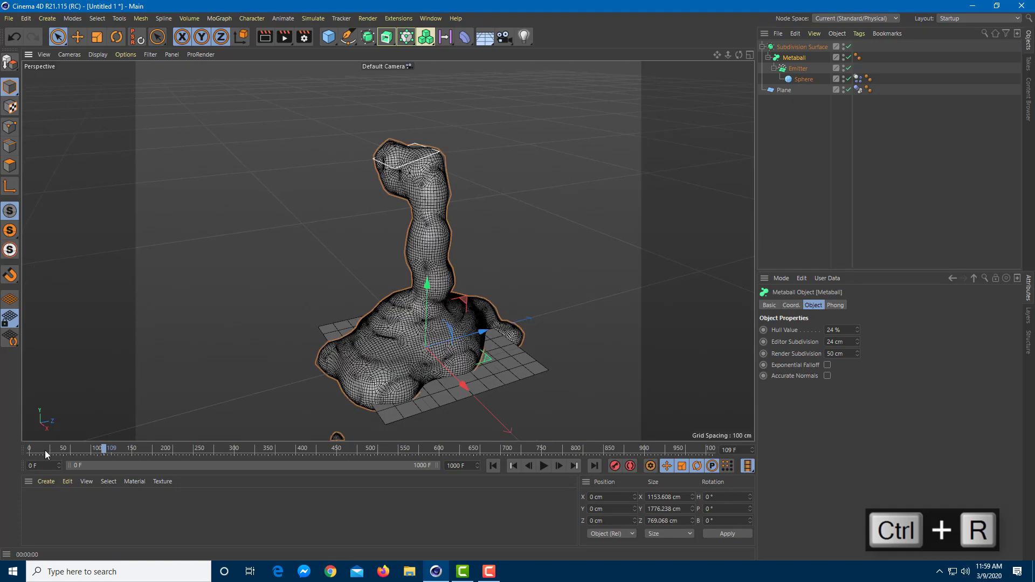
drag(45, 452, 13, 450)
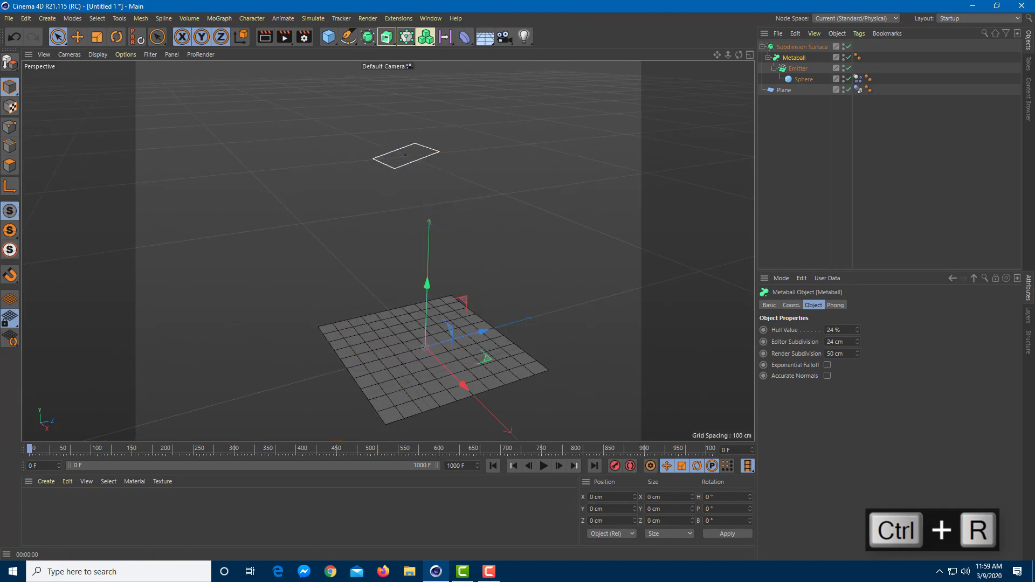
click(972, 6)
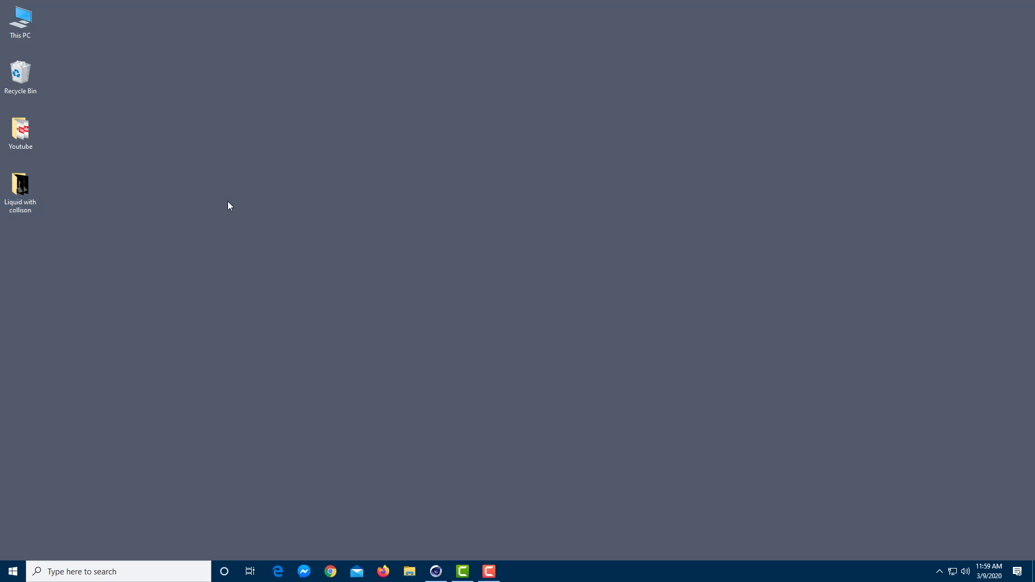
Open the Liquid with collison folder, remove all 27 test frames, and close the window
double_click(13, 195)
drag(1013, 217, 124, 146)
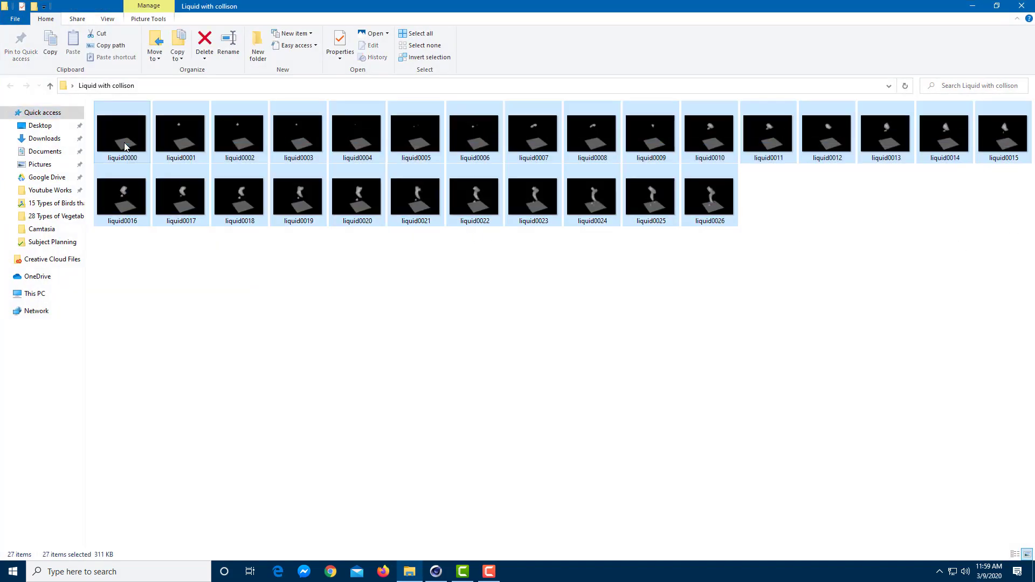
key(Delete)
key(super+d)
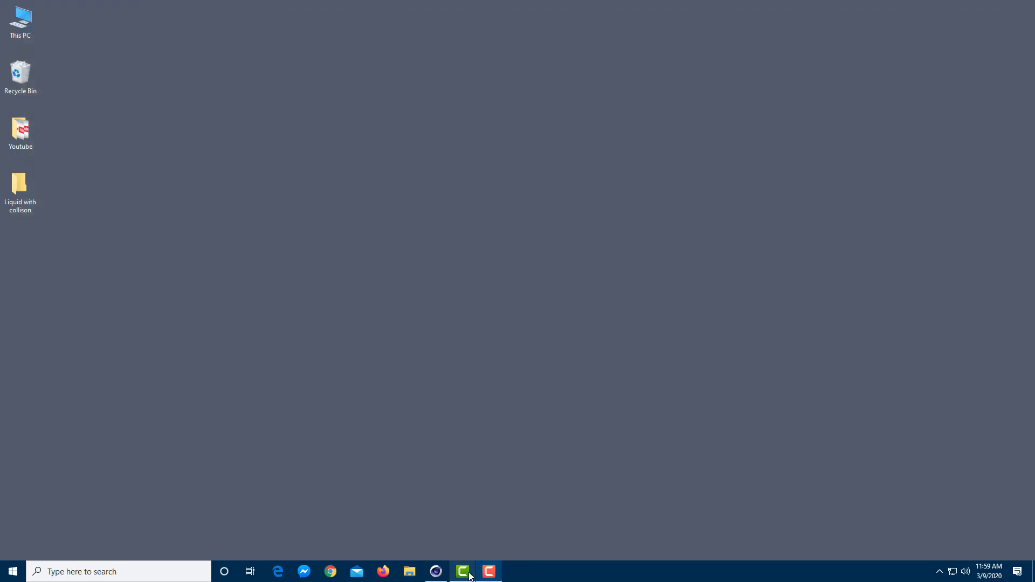
Render all 301 frames at 640x480 to the Picture Viewer, then scrub and play the sequence
click(434, 572)
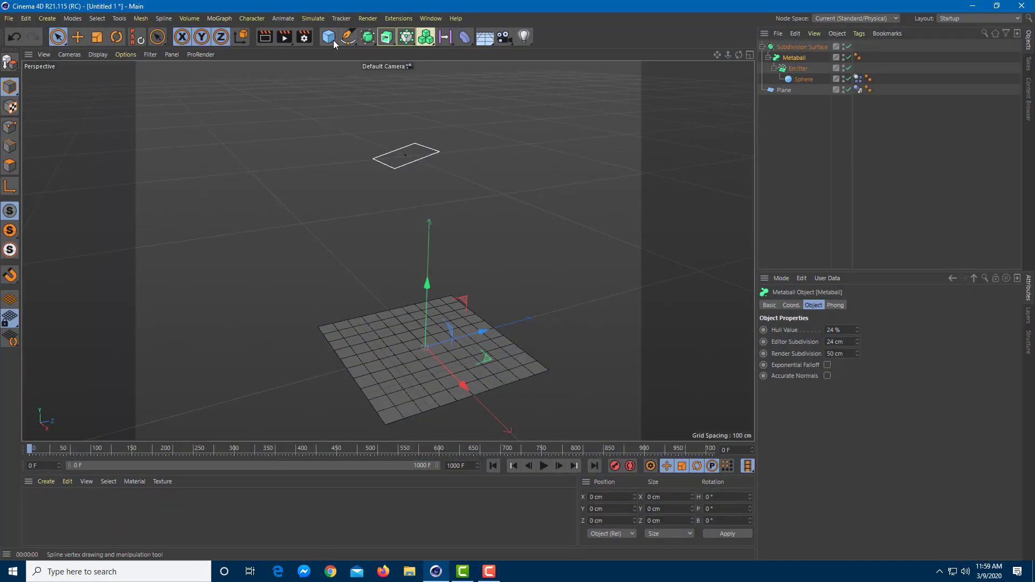
click(284, 36)
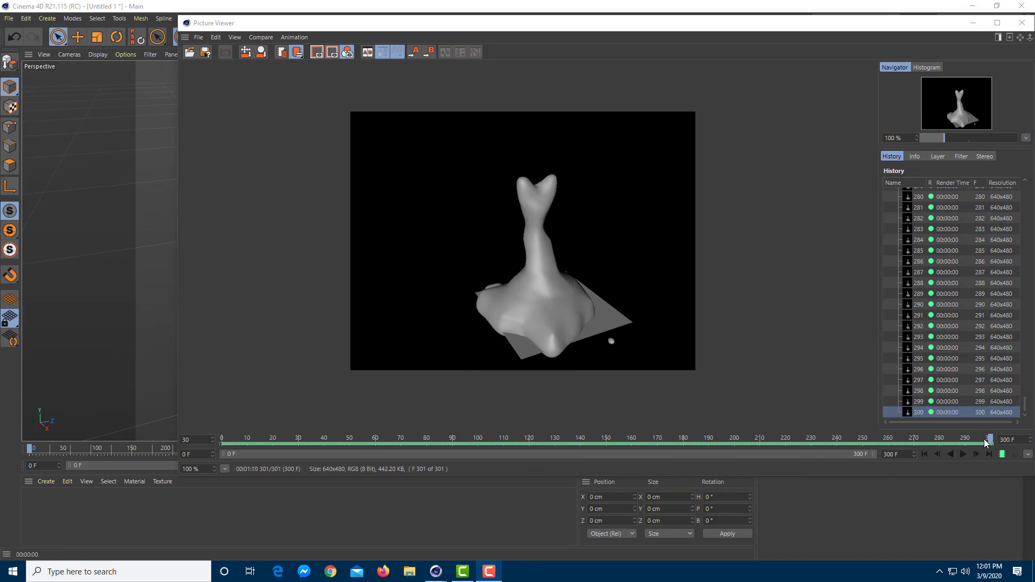
drag(990, 443, 199, 445)
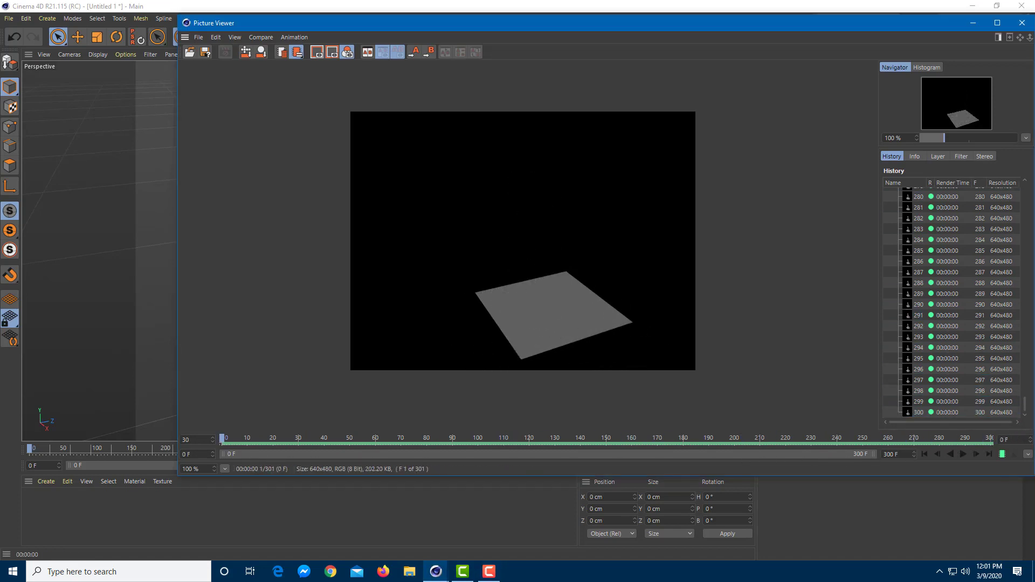
click(958, 452)
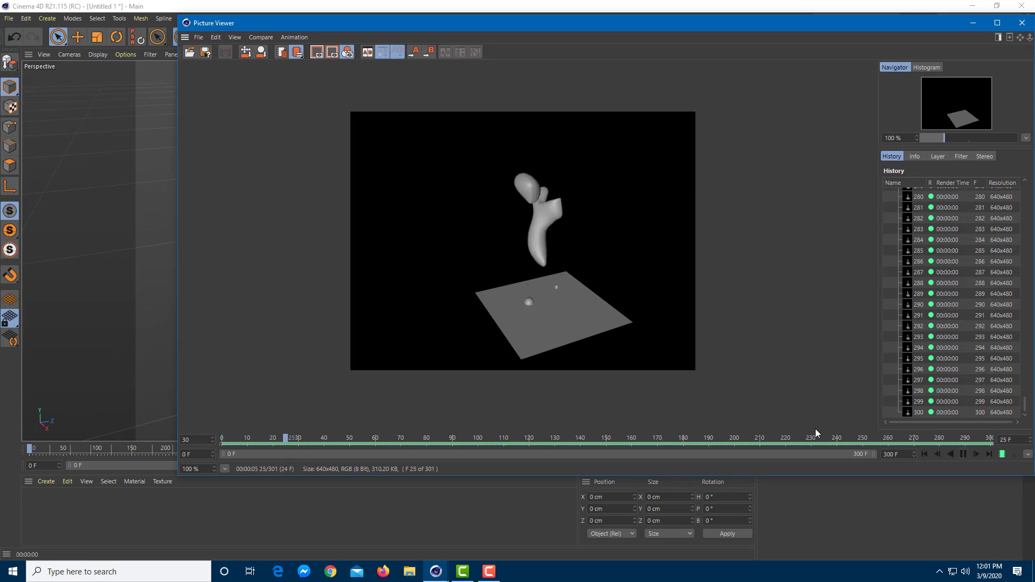